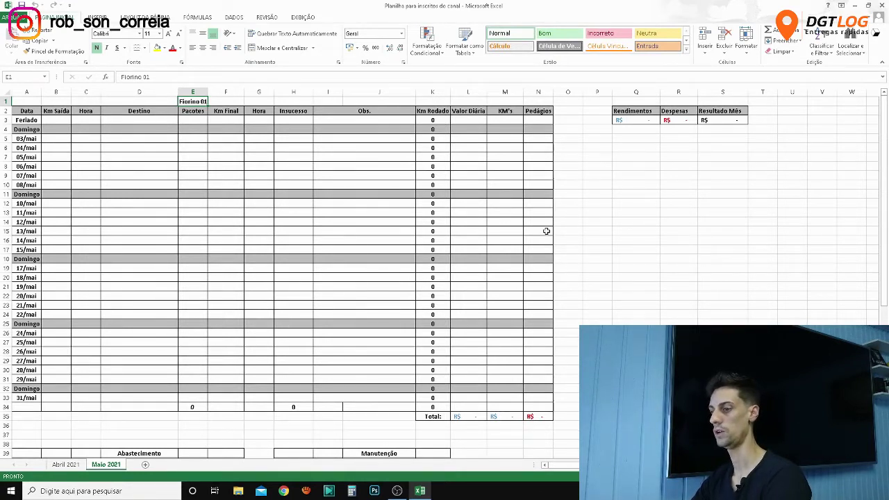
Flip between the Abril 2021 and Maio 2021 sheets, checking May's Feriado entry.
{"action": "left_click", "coordinate": [68, 465]}
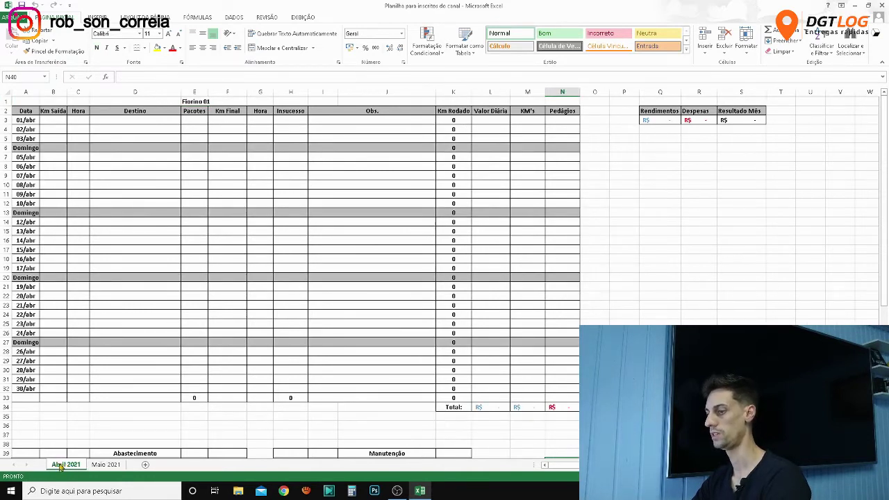
{"action": "left_click", "coordinate": [97, 466]}
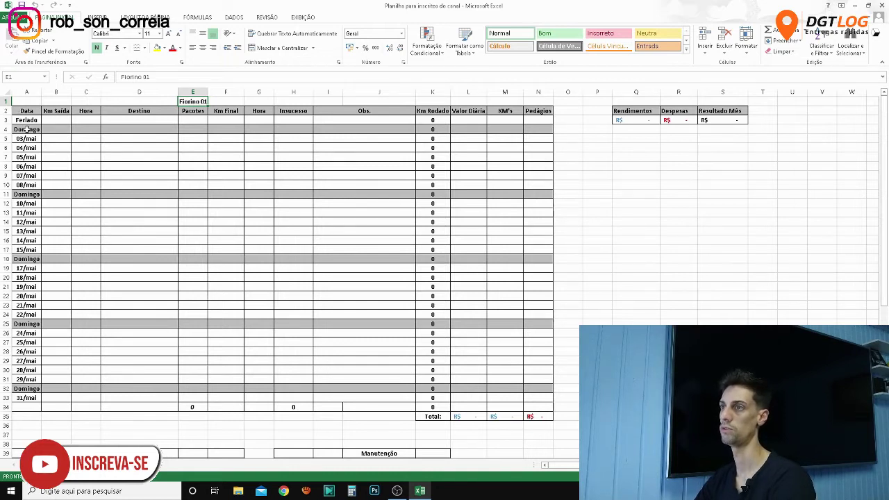
{"action": "left_click", "coordinate": [26, 122]}
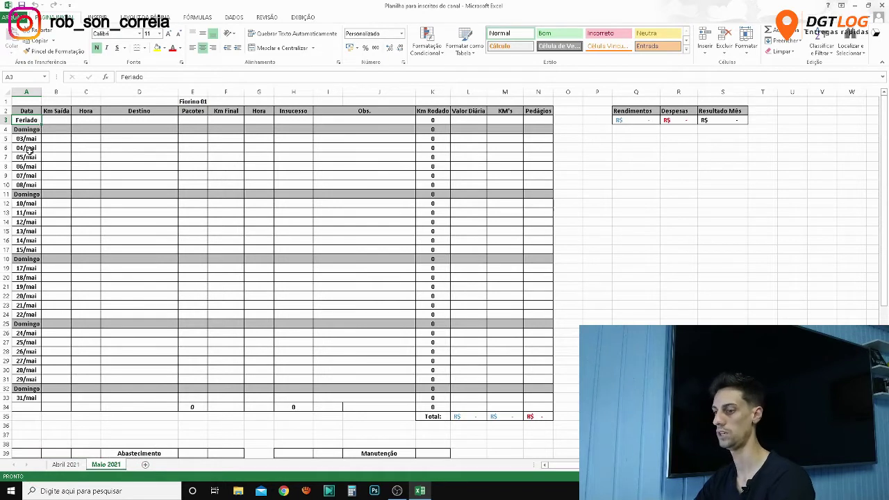
Return to Abril 2021 and select B21, the 19/abr starting km cell.
{"action": "left_click", "coordinate": [63, 465]}
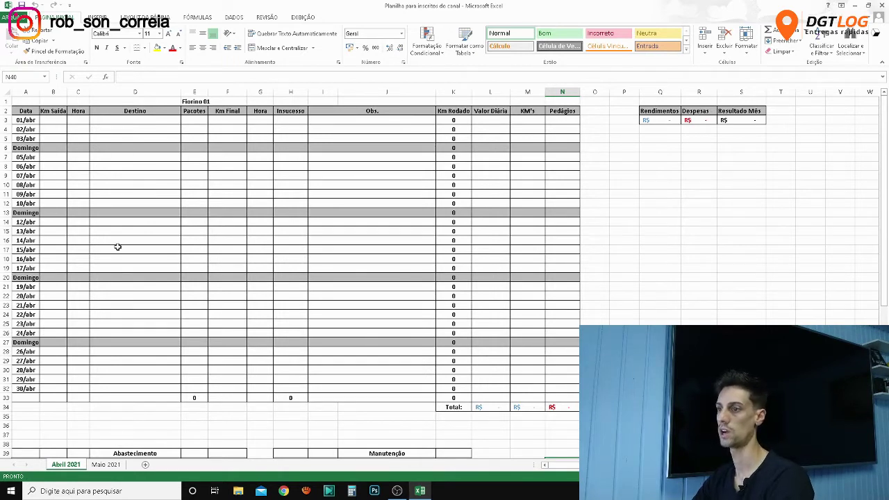
{"action": "left_click", "coordinate": [26, 278]}
{"action": "left_click", "coordinate": [26, 287]}
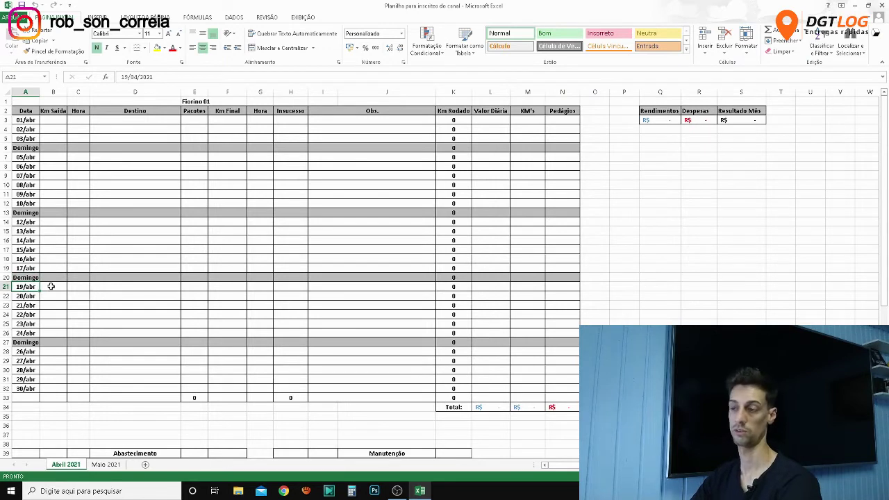
{"action": "left_click", "coordinate": [50, 286]}
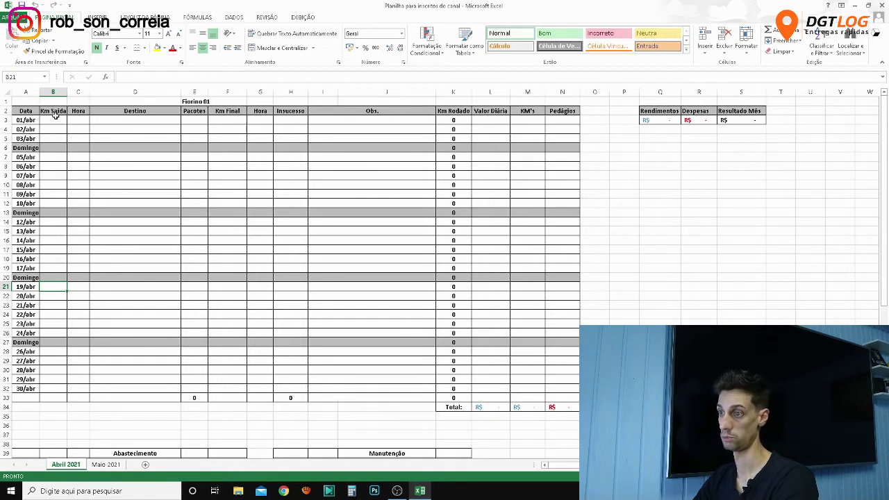
Enter 19/abr starting km 150000, departure time 08:30 and destination Poa.
{"action": "left_click", "coordinate": [52, 111]}
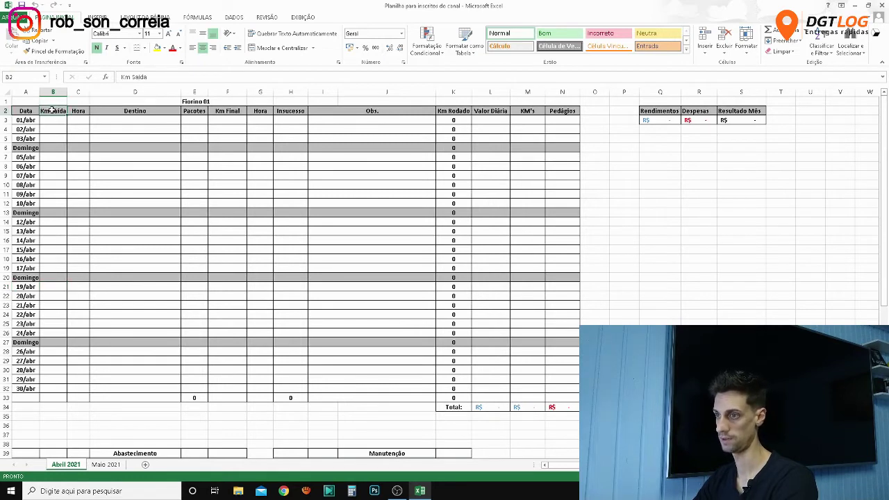
{"action": "left_click", "coordinate": [48, 291]}
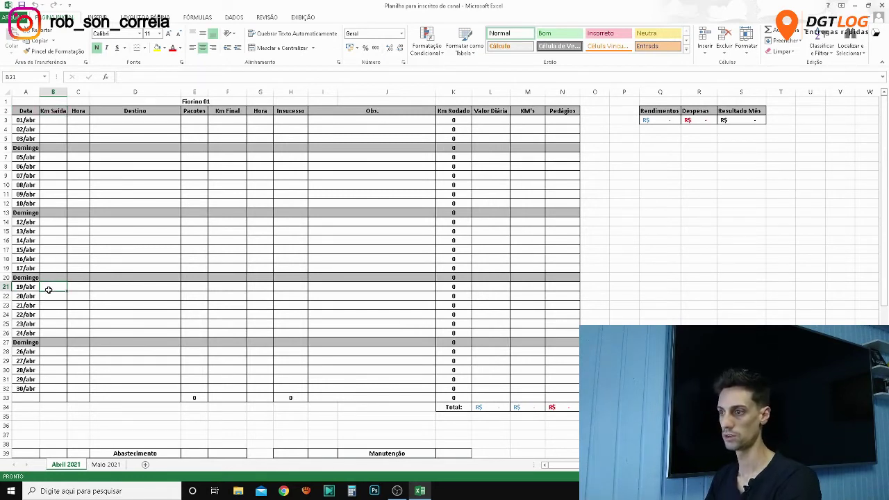
{"action": "type", "text": "1500"}
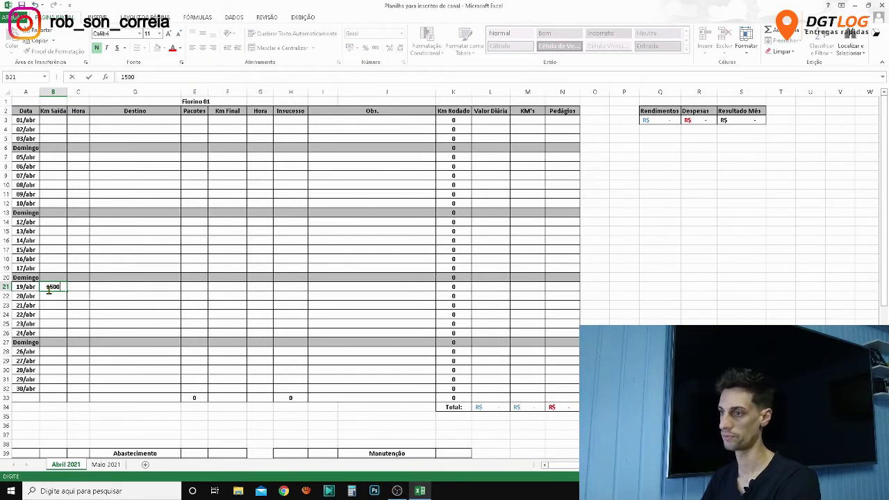
{"action": "type", "text": "0"}
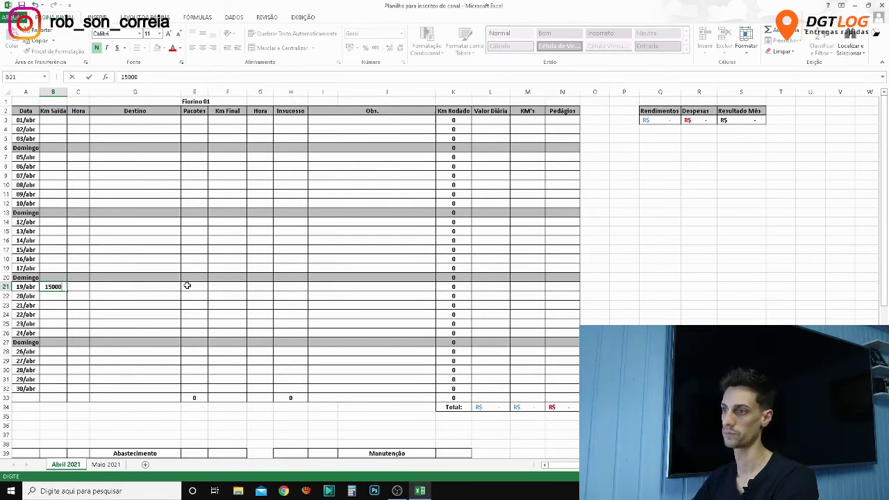
{"action": "type", "text": "0"}
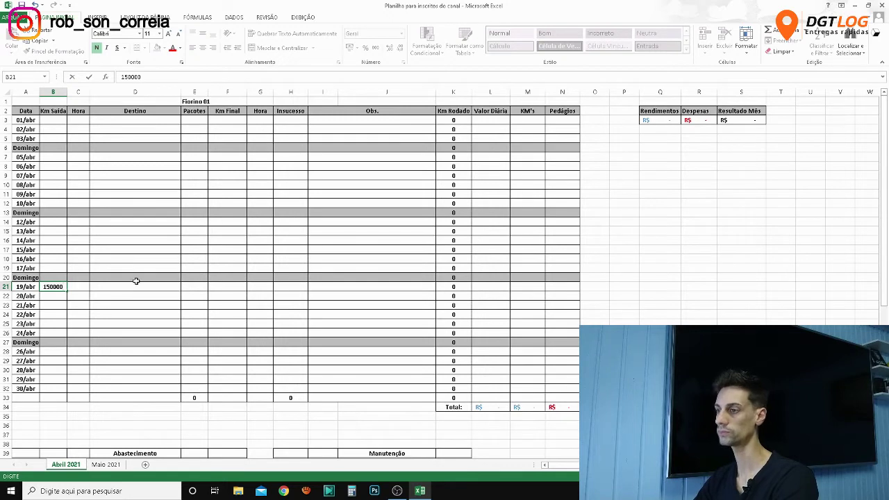
{"action": "left_click", "coordinate": [71, 287]}
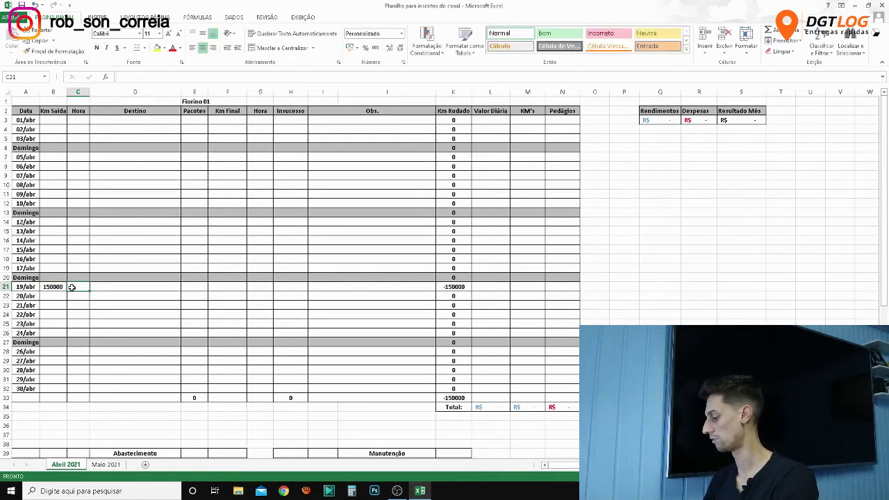
{"action": "type", "text": "08"}
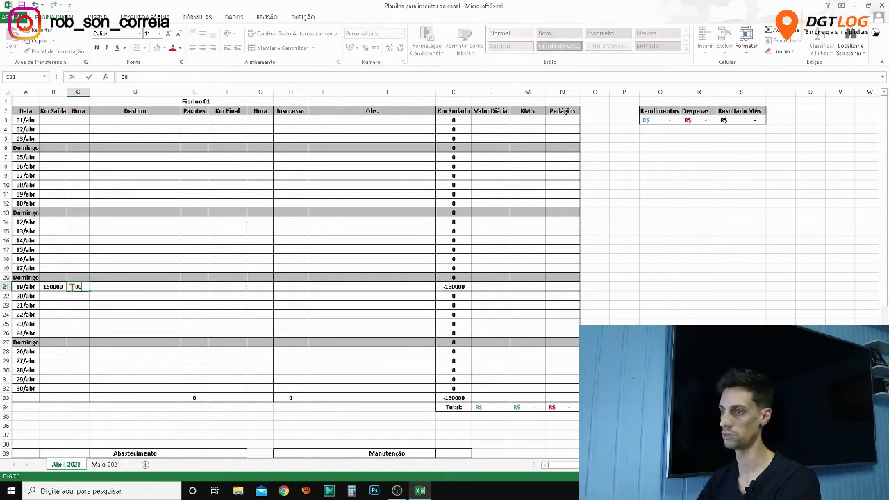
{"action": "type", "text": ":00"}
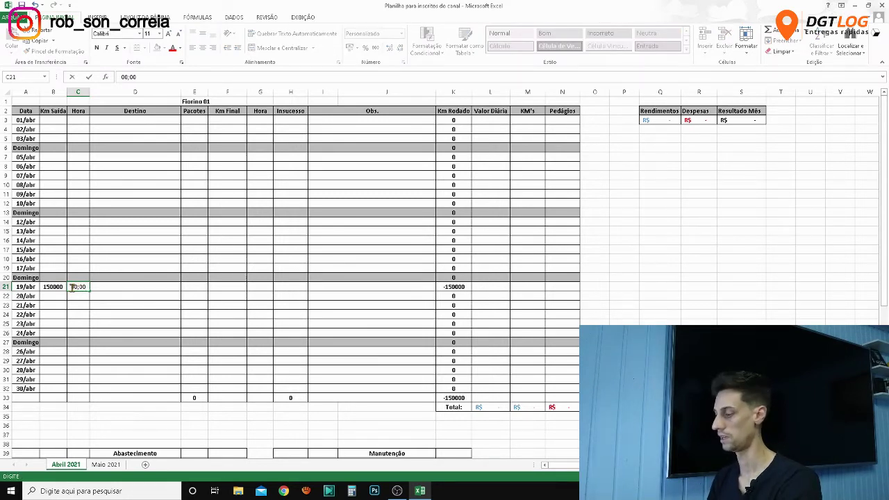
{"action": "key", "text": "BackSpace"}
{"action": "key", "text": "BackSpace"}
{"action": "key", "text": "BackSpace"}
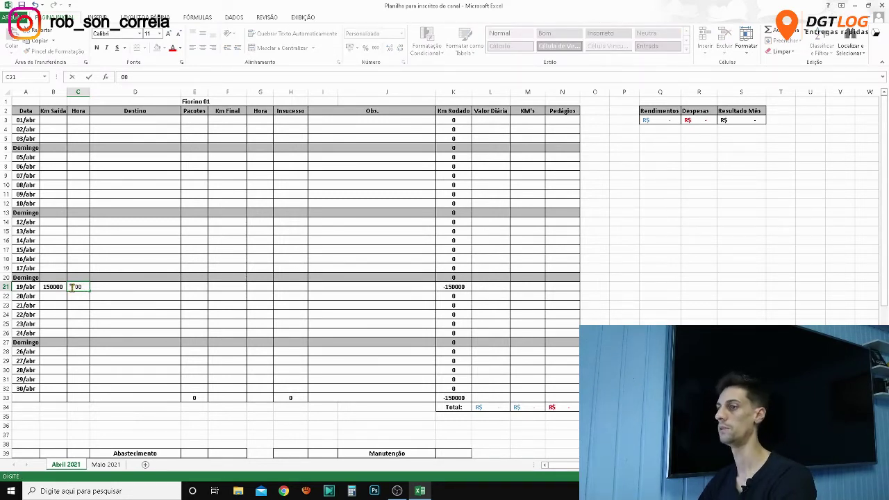
{"action": "type", "text": ":30"}
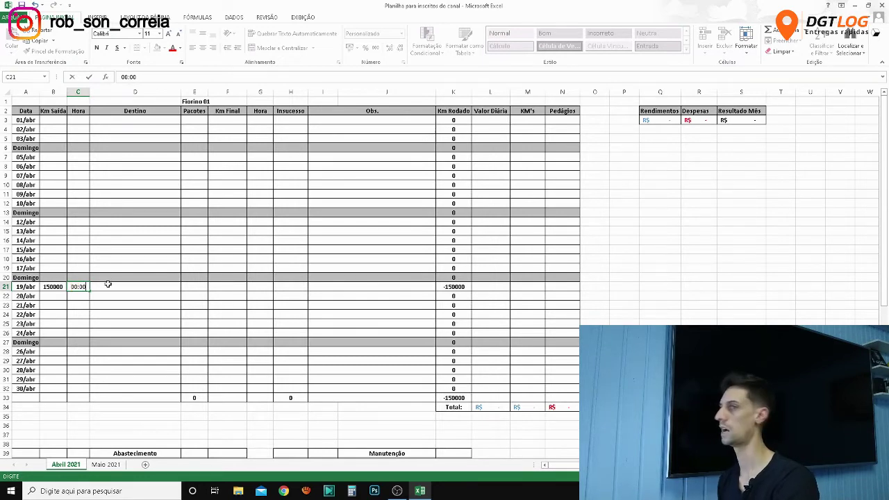
{"action": "left_click", "coordinate": [109, 286]}
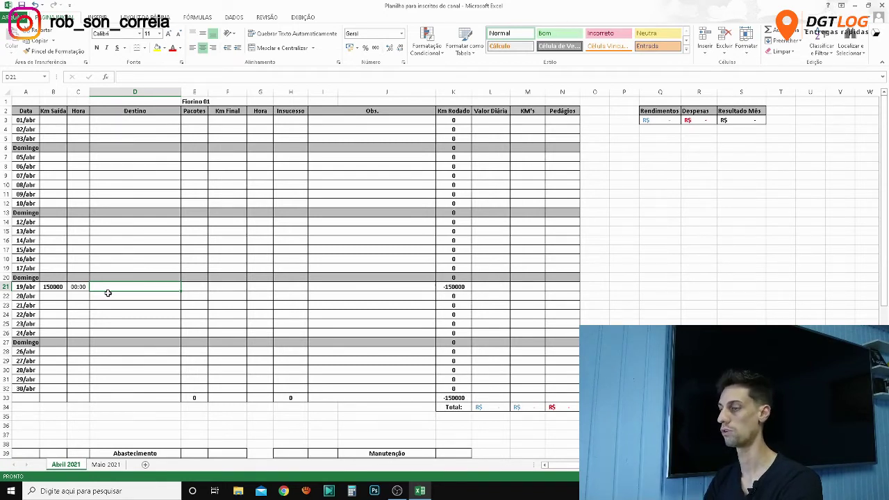
{"action": "type", "text": "Poa"}
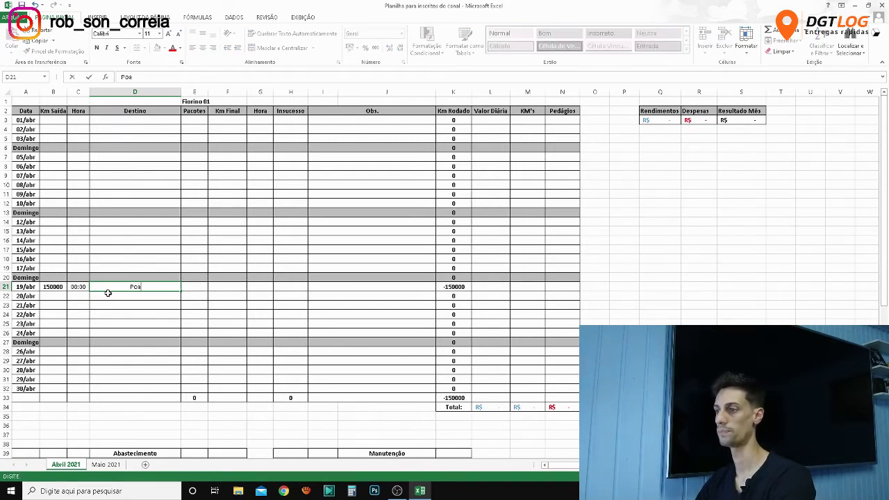
{"action": "key", "text": "Return"}
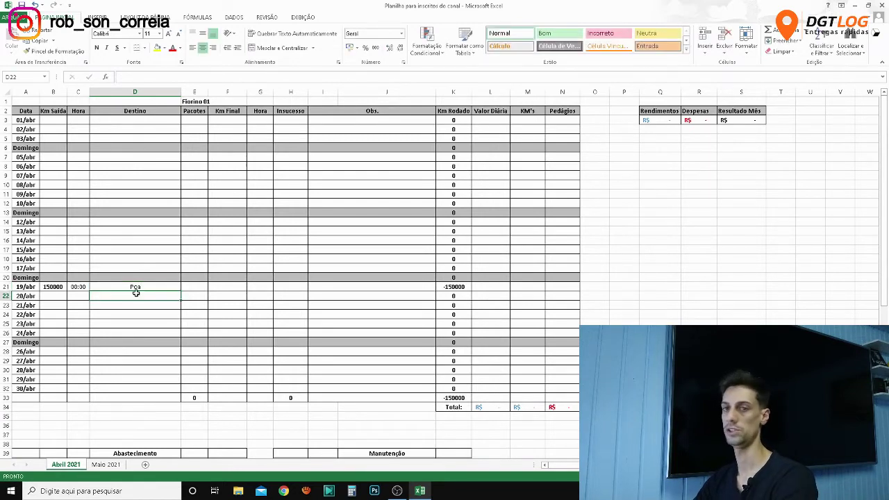
{"action": "left_click", "coordinate": [150, 287]}
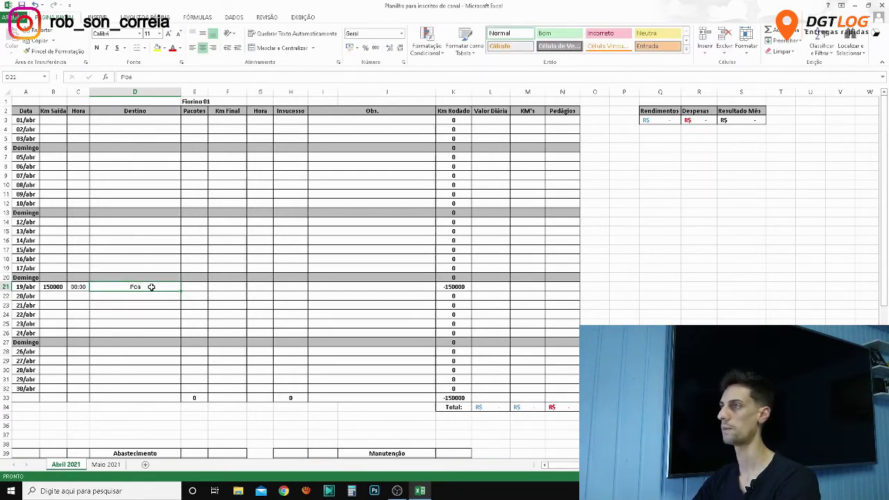
{"action": "left_click", "coordinate": [192, 282]}
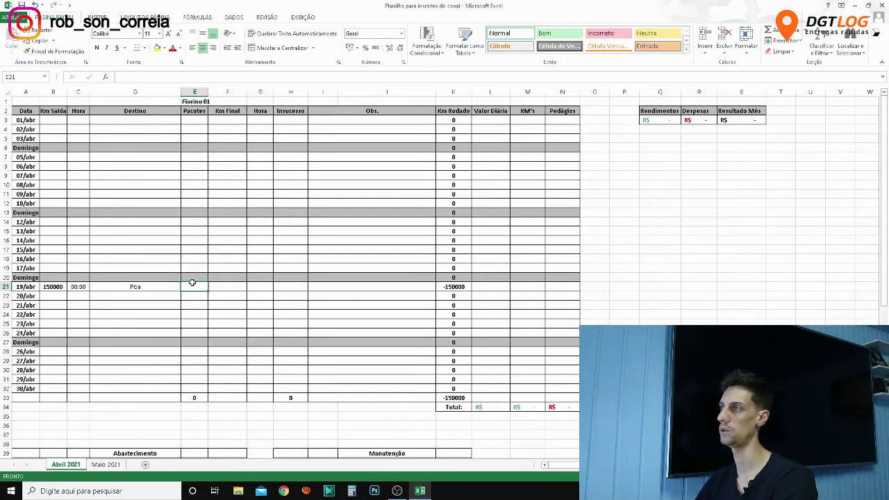
Enter 50 packages and final km 150100 for 19/abr, checking the Km Rodado formula.
{"action": "type", "text": "50"}
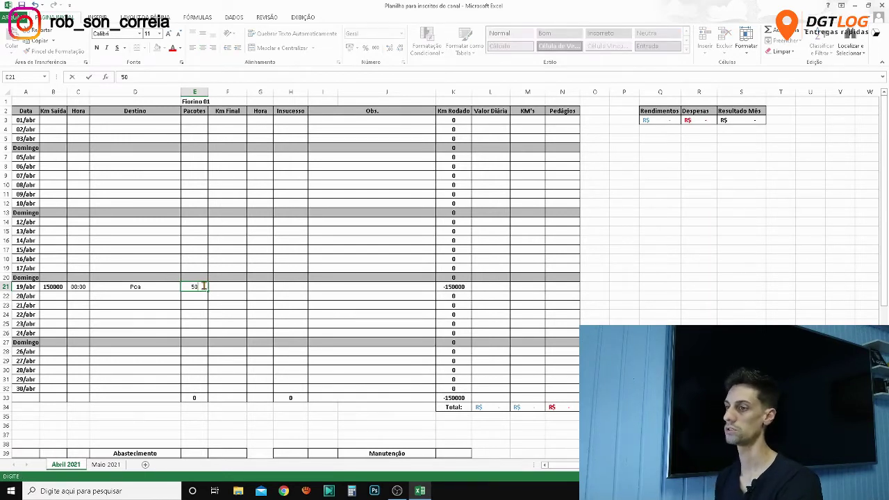
{"action": "left_click", "coordinate": [215, 286]}
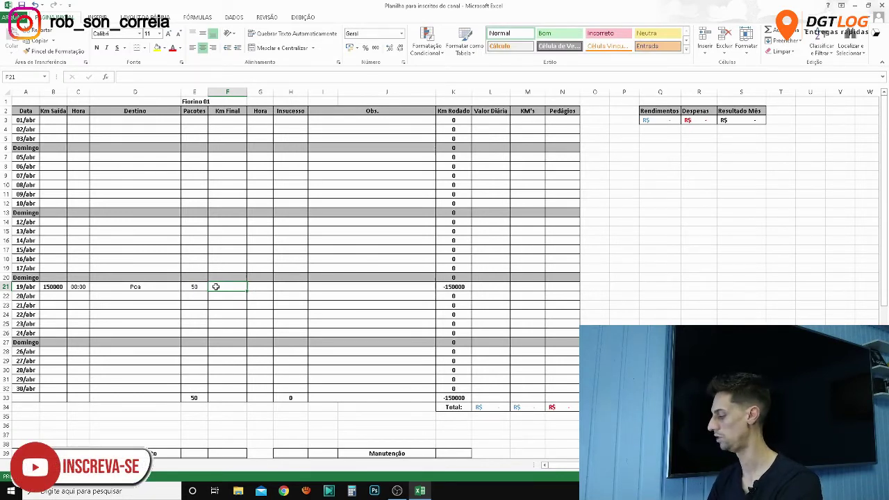
{"action": "type", "text": "150"}
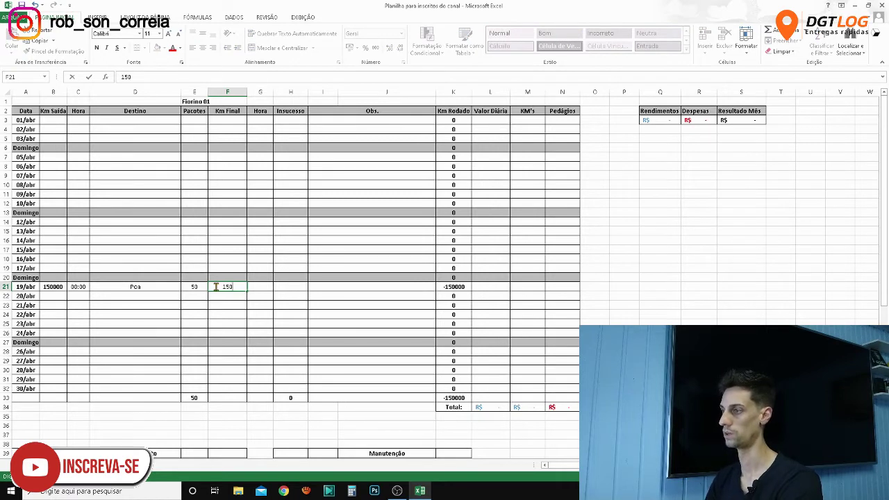
{"action": "type", "text": "100"}
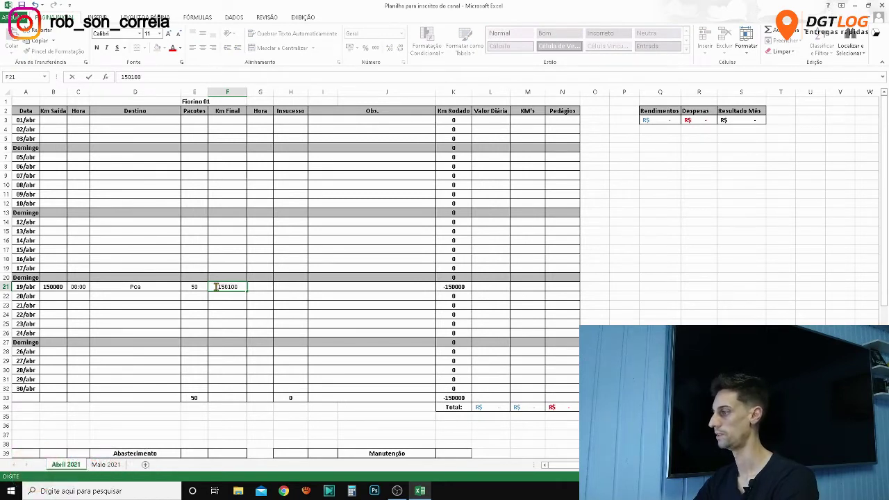
{"action": "left_click", "coordinate": [226, 303]}
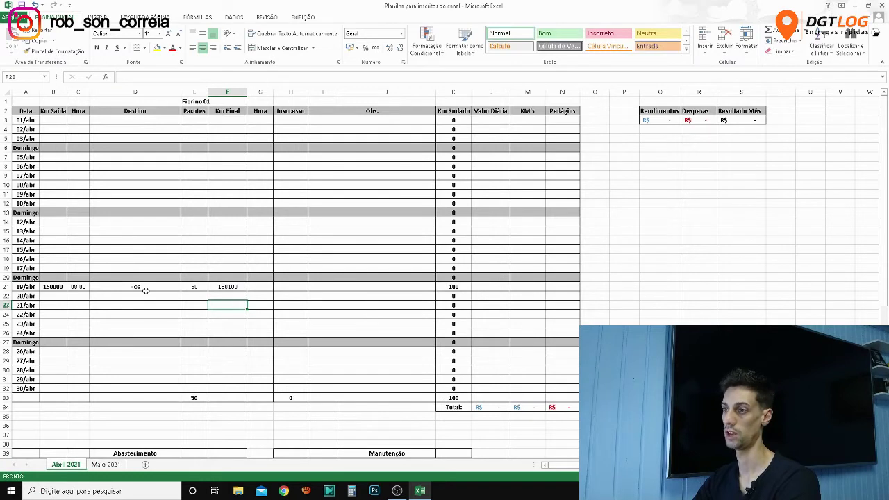
{"action": "left_click", "coordinate": [54, 287]}
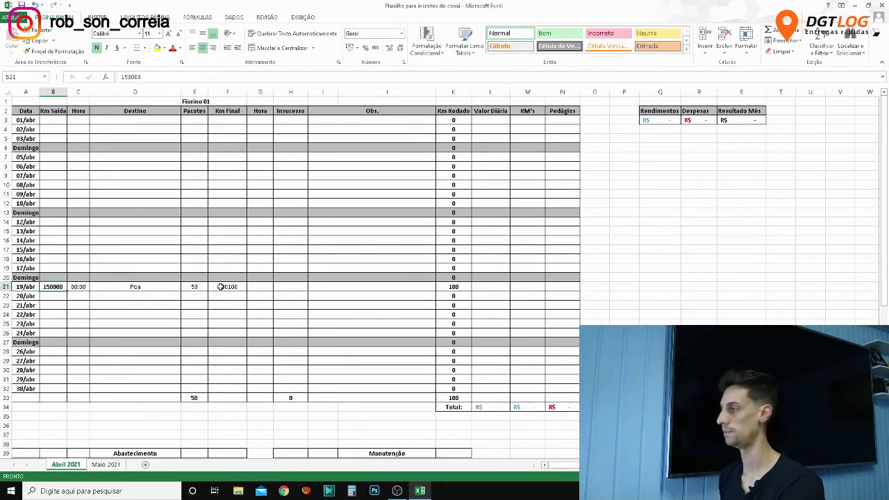
{"action": "left_click", "coordinate": [220, 286]}
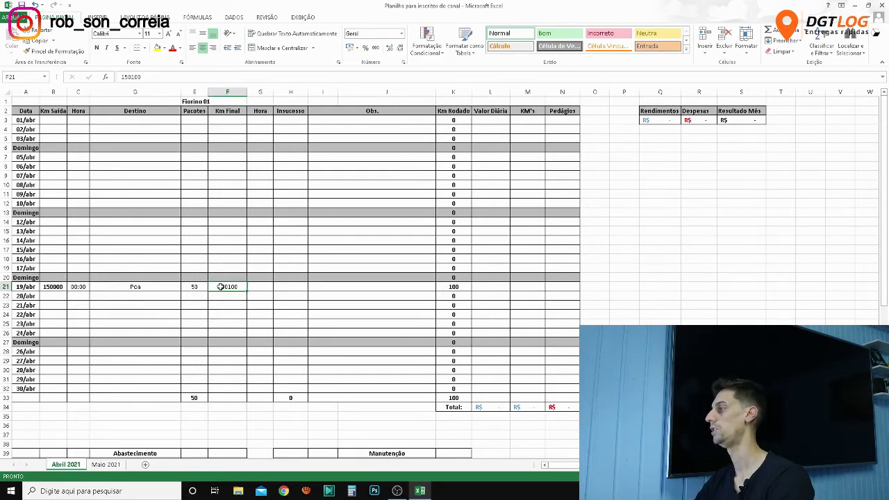
{"action": "left_click", "coordinate": [454, 286]}
{"action": "left_click", "coordinate": [456, 112]}
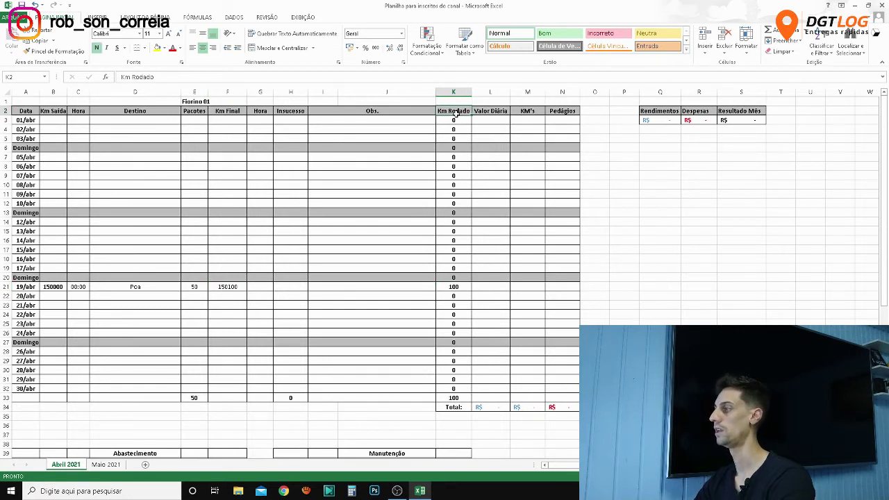
{"action": "left_click", "coordinate": [452, 286]}
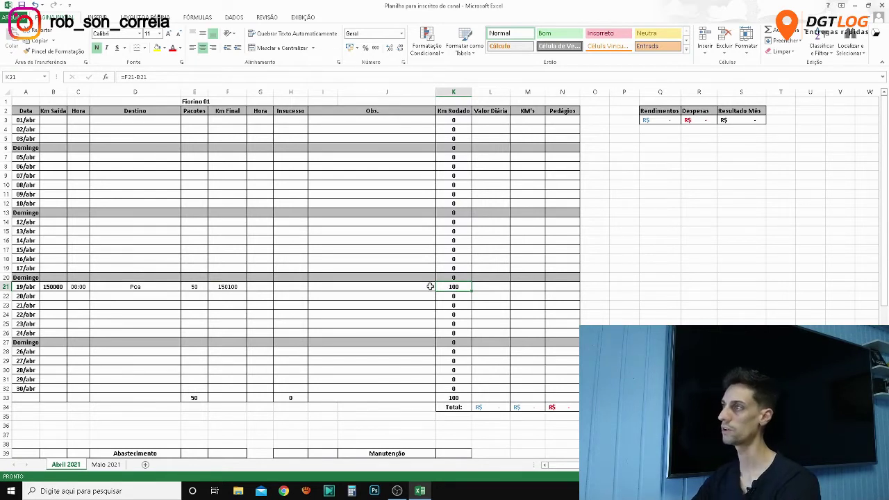
Record the 17:00 return time and 1 failed delivery for 19/abr.
{"action": "left_click", "coordinate": [263, 285]}
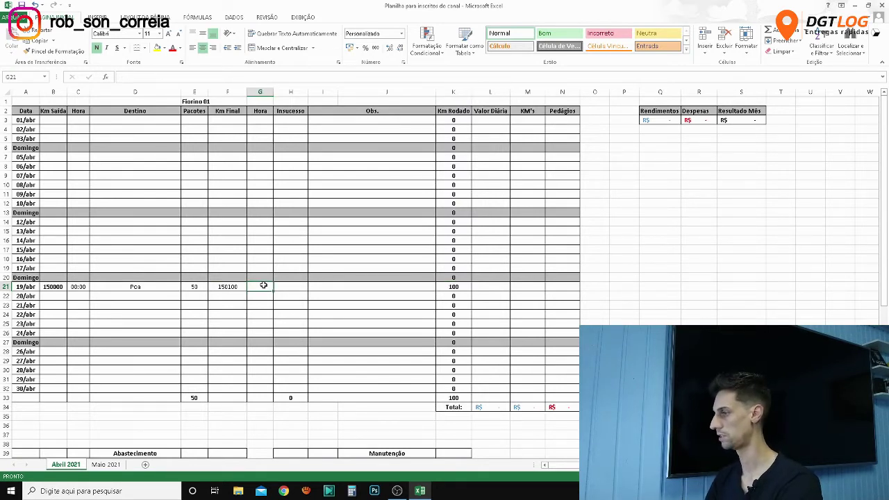
{"action": "type", "text": "17:00"}
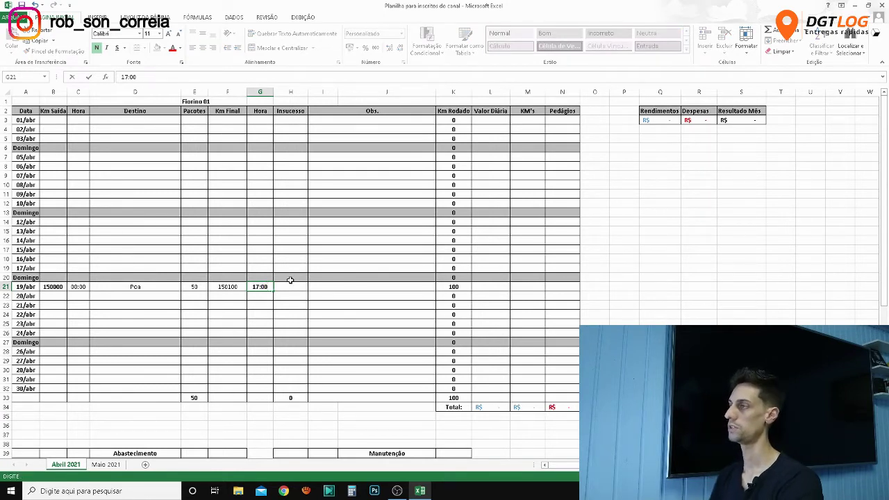
{"action": "left_click", "coordinate": [290, 286]}
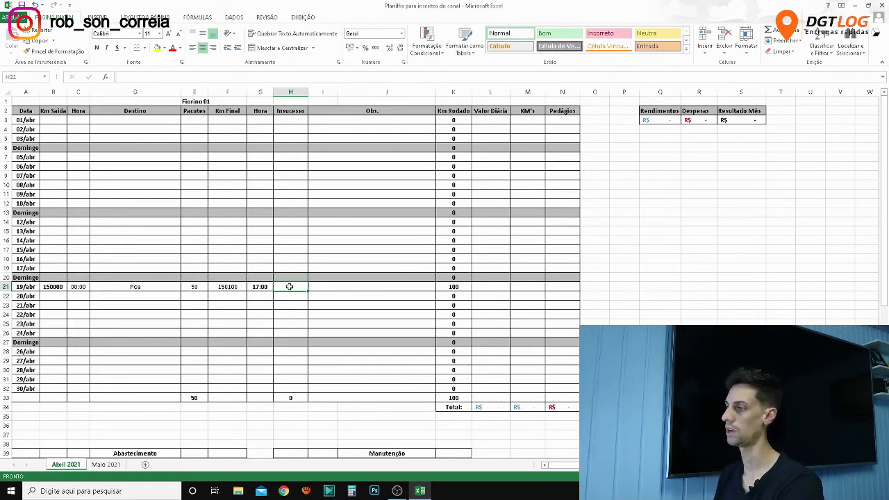
{"action": "type", "text": "1"}
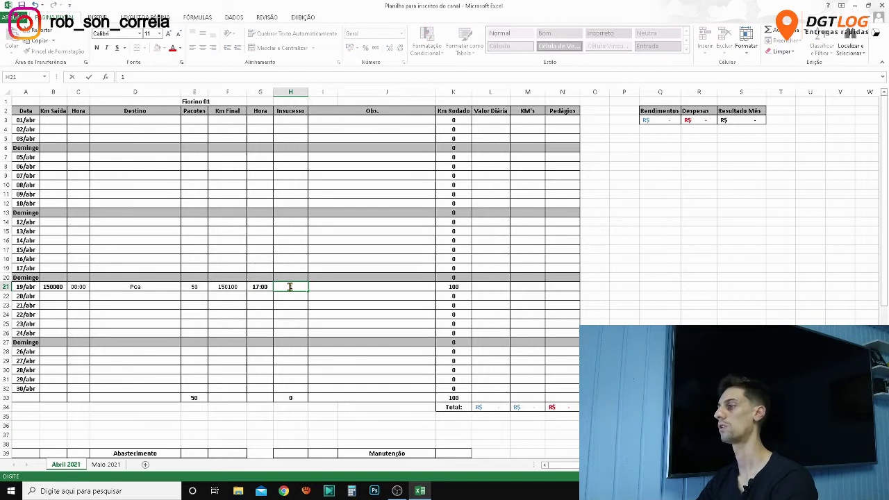
{"action": "left_click", "coordinate": [344, 286]}
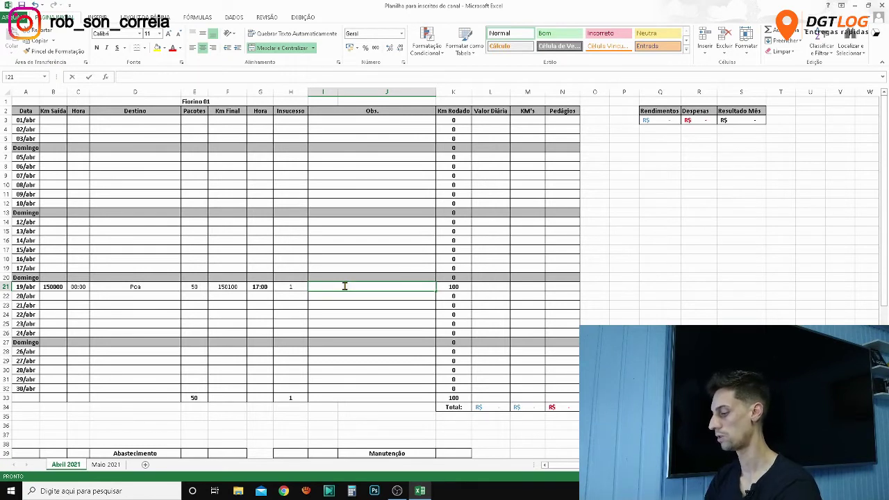
Enter the Obs. note 'Ajudante - 1 pedagio' in I21 and review the 19/abr row.
{"action": "type", "text": "Ajud"}
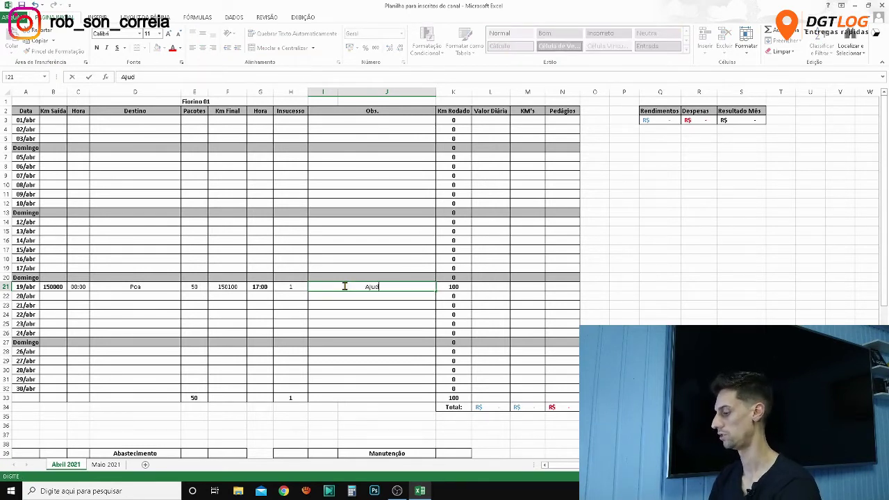
{"action": "type", "text": "ante"}
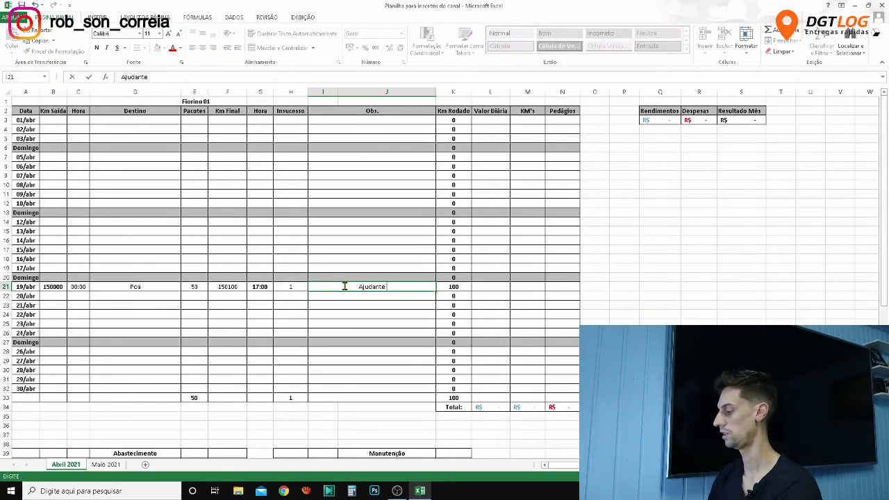
{"action": "type", "text": " - 1"}
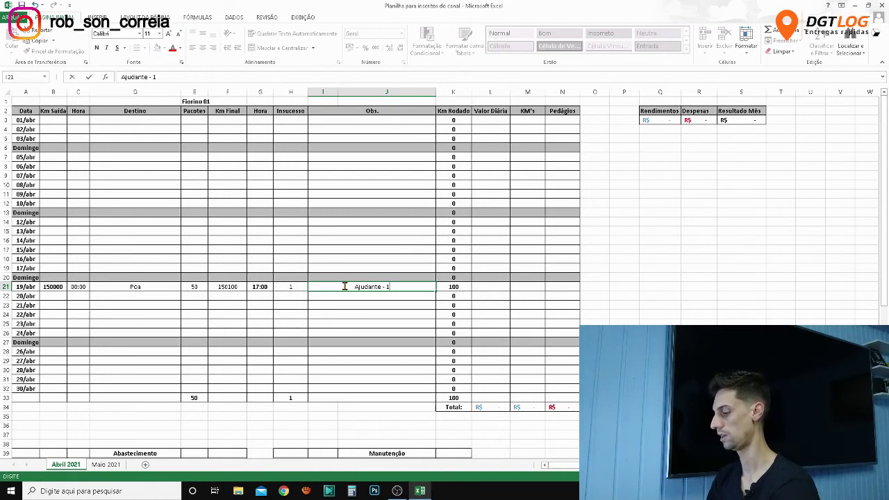
{"action": "type", "text": " pe"}
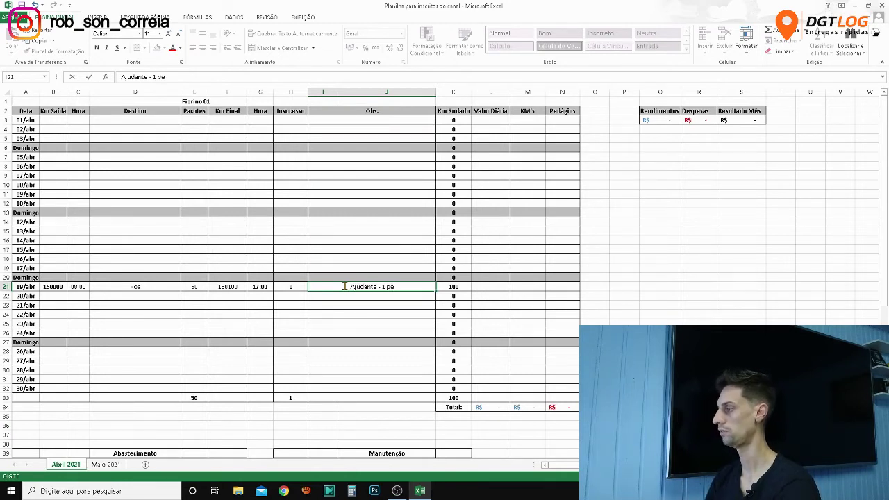
{"action": "type", "text": "dagio"}
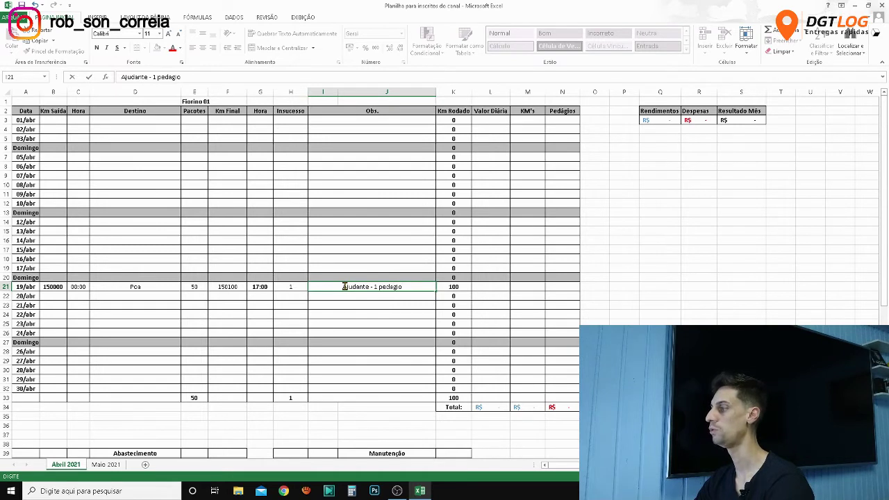
{"action": "left_click", "coordinate": [391, 297]}
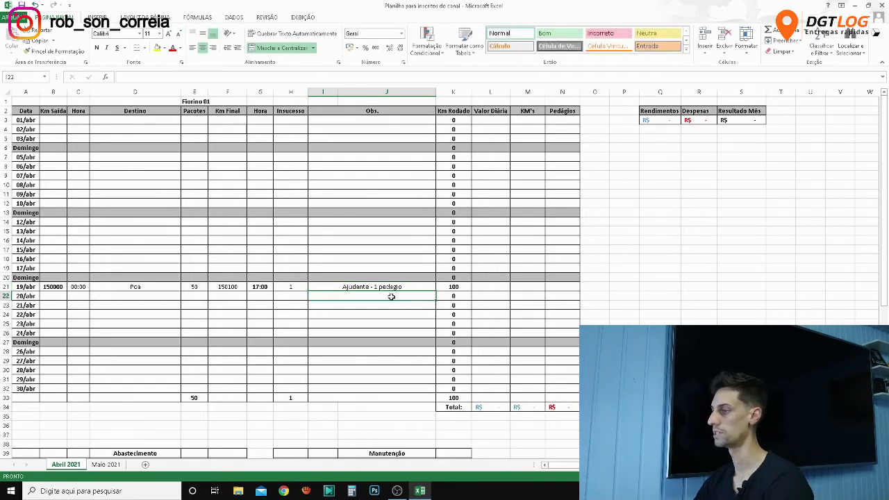
{"action": "left_click", "coordinate": [375, 287]}
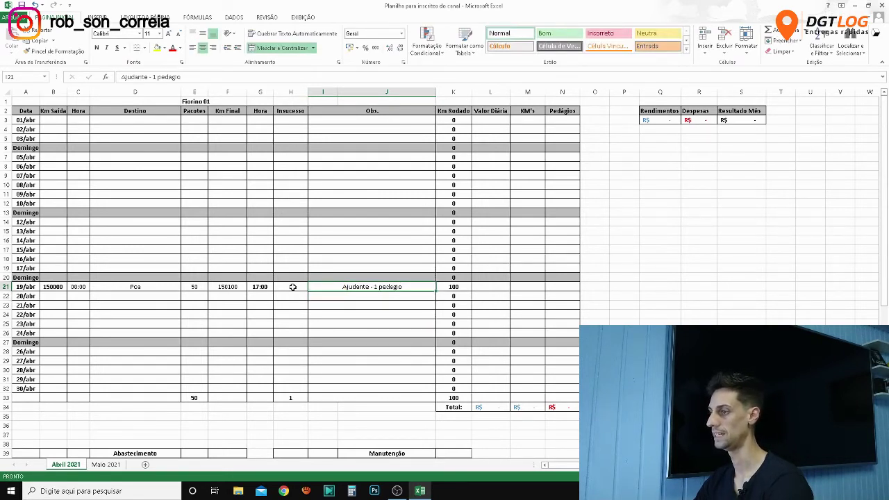
{"action": "left_click", "coordinate": [293, 287]}
{"action": "left_click", "coordinate": [259, 287]}
{"action": "left_click", "coordinate": [236, 286]}
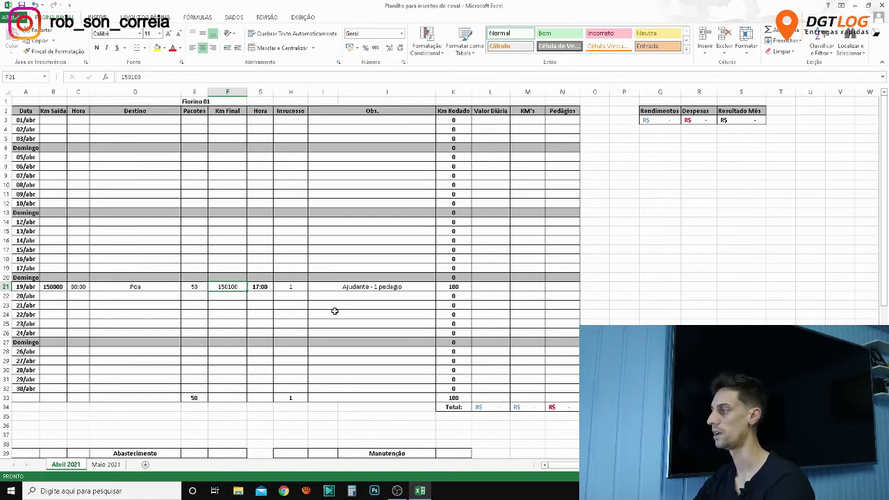
{"action": "left_click", "coordinate": [353, 286]}
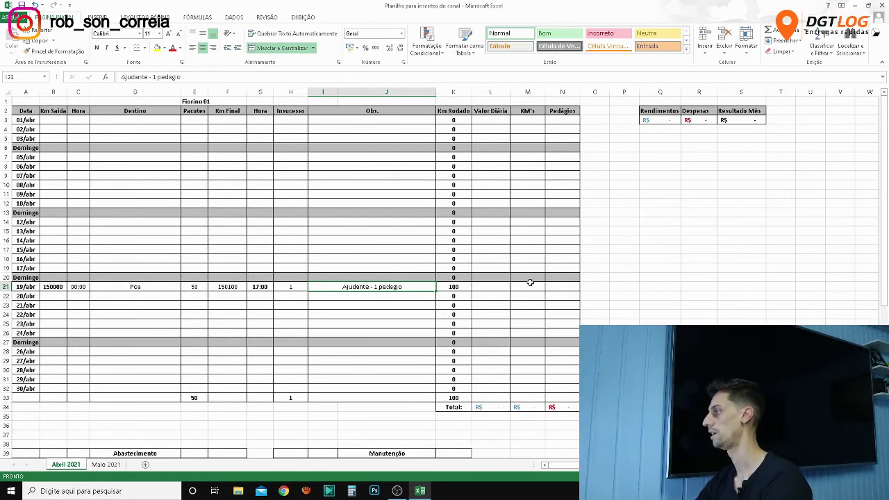
Enter a 6 toll in N21 and format it as Accounting currency, R$ 6,00.
{"action": "left_click", "coordinate": [553, 286]}
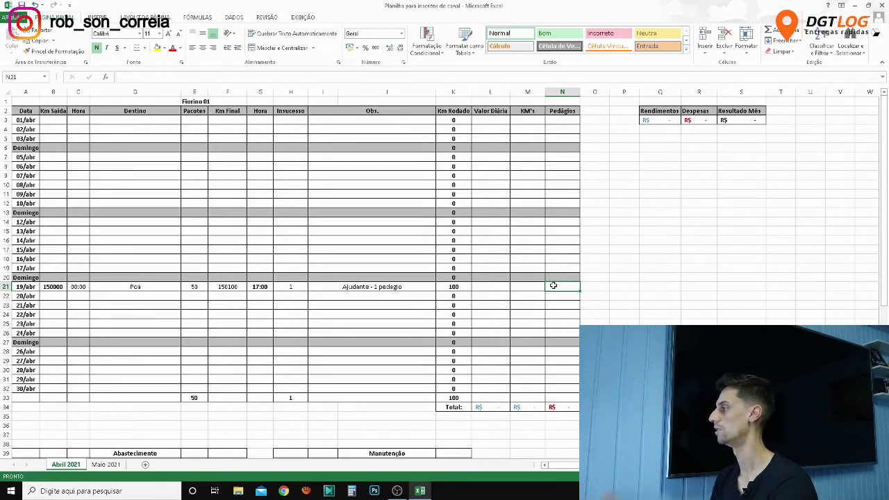
{"action": "type", "text": "6"}
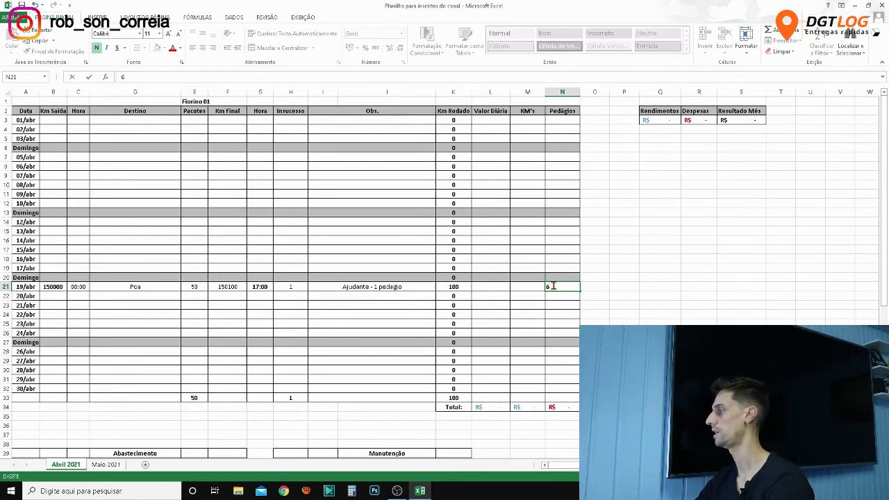
{"action": "key", "text": "Return"}
{"action": "left_click", "coordinate": [554, 286]}
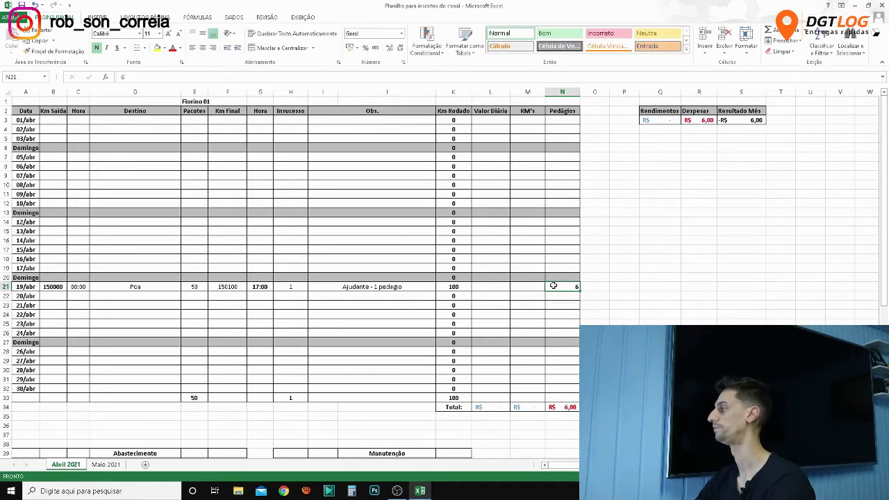
{"action": "left_click", "coordinate": [350, 48]}
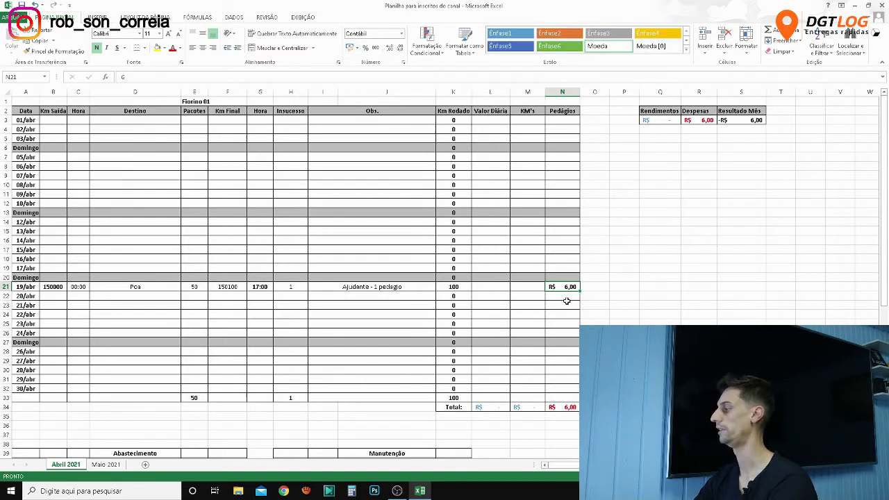
{"action": "left_click", "coordinate": [559, 407]}
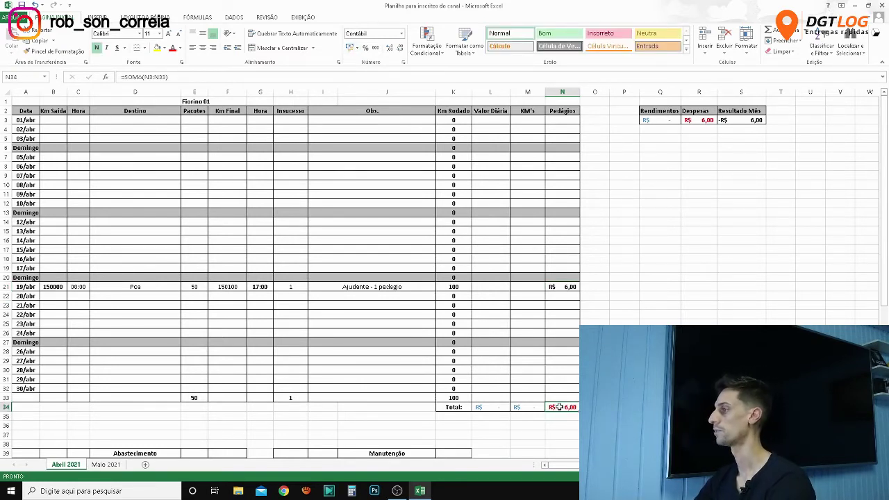
{"action": "left_click", "coordinate": [489, 287]}
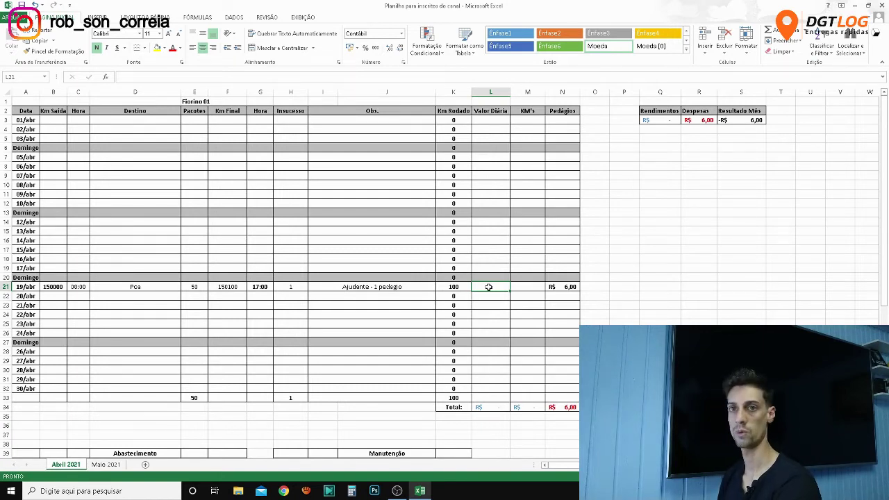
Enter Valor Diária 150 in L21 and KM's pay 30 in M21 for 19/abr.
{"action": "type", "text": "150"}
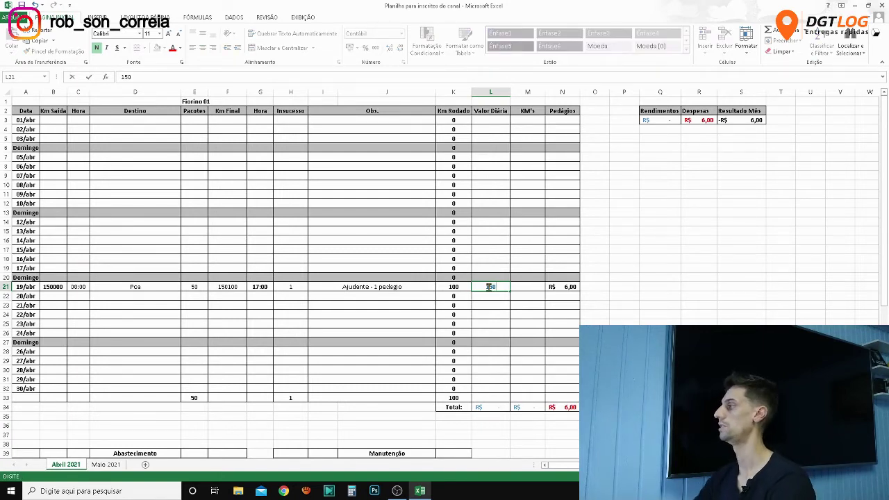
{"action": "key", "text": "Return"}
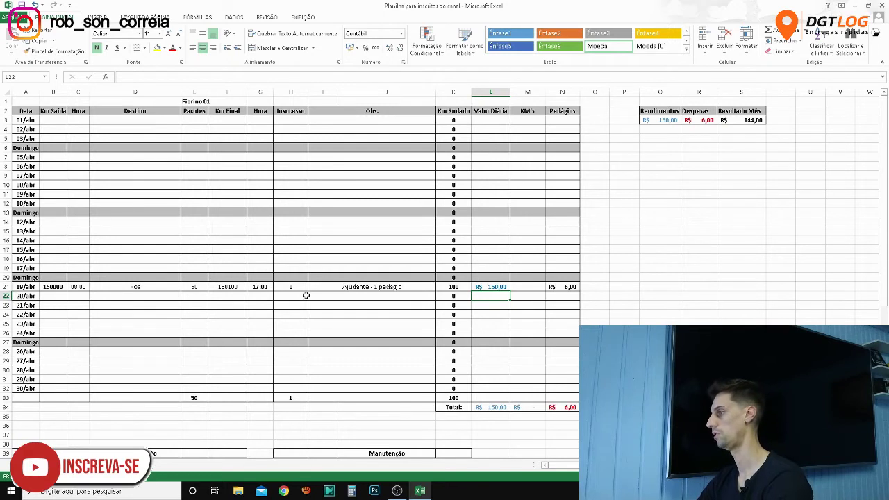
{"action": "left_click", "coordinate": [448, 287]}
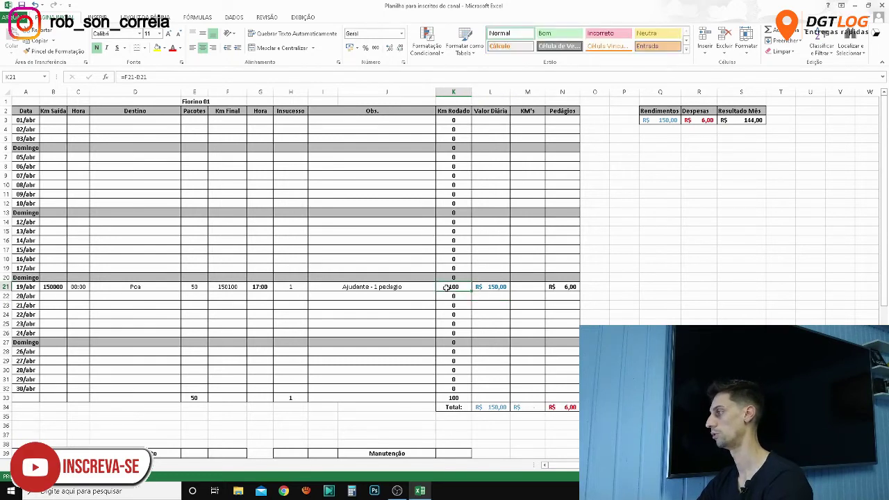
{"action": "left_click", "coordinate": [522, 286]}
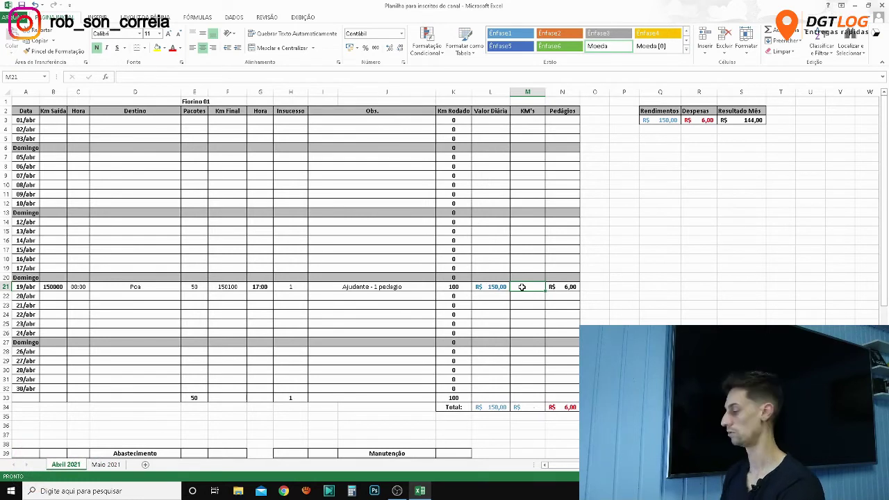
{"action": "type", "text": "30"}
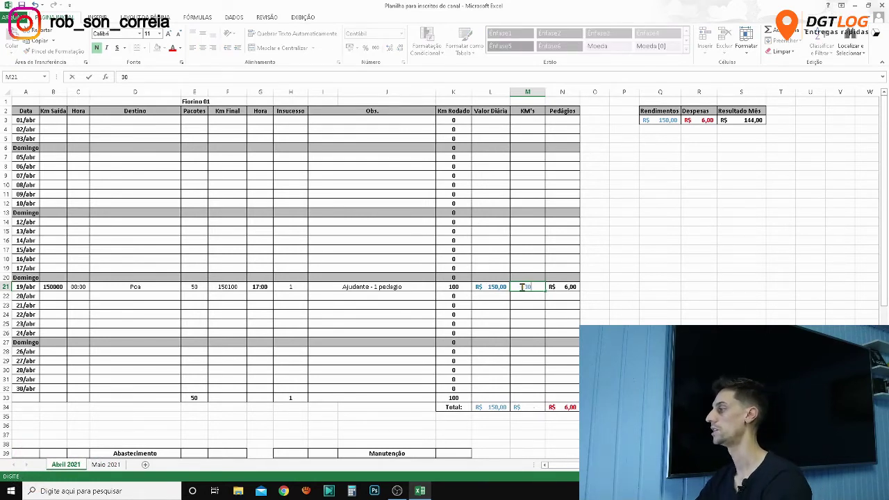
{"action": "key", "text": "ctrl+Return"}
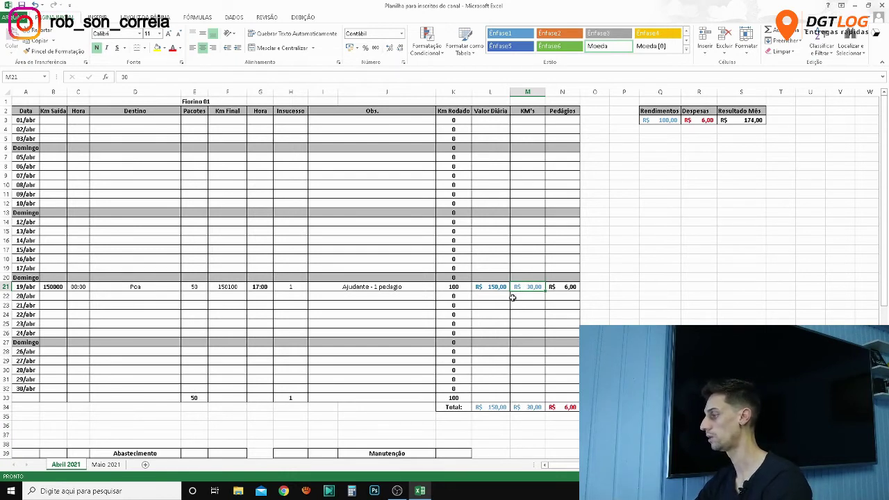
{"action": "left_click", "coordinate": [491, 407]}
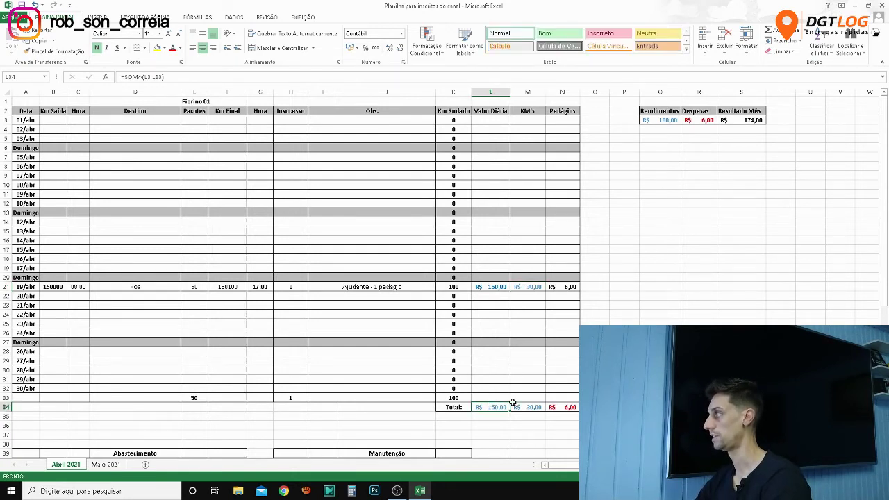
{"action": "left_click", "coordinate": [519, 406]}
{"action": "left_click", "coordinate": [489, 407]}
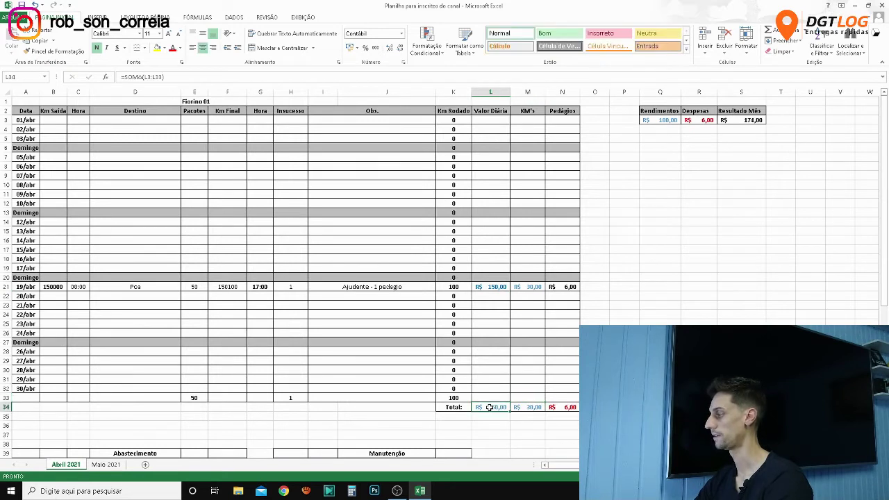
{"action": "left_click", "coordinate": [524, 408]}
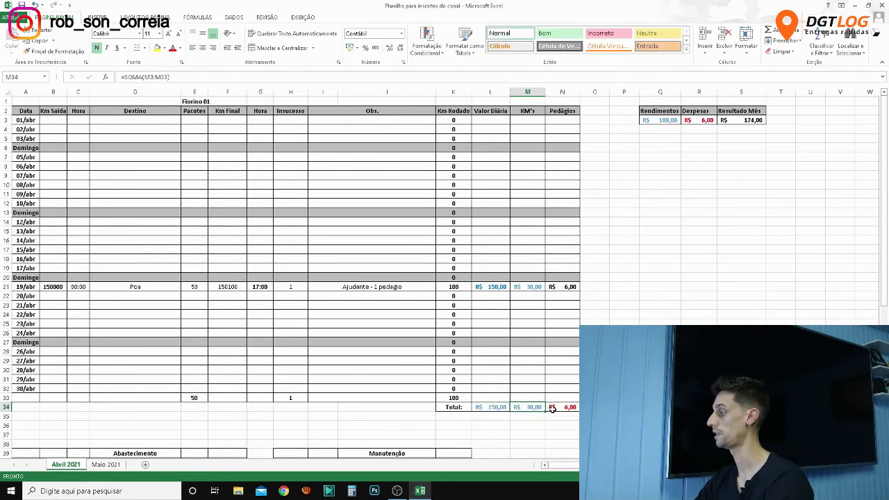
{"action": "left_click", "coordinate": [497, 407]}
{"action": "left_click", "coordinate": [519, 410]}
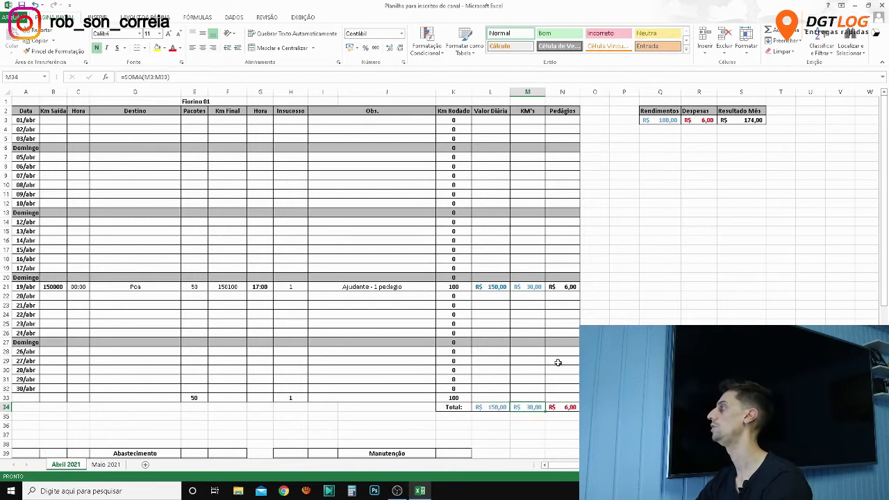
{"action": "left_click", "coordinate": [668, 119]}
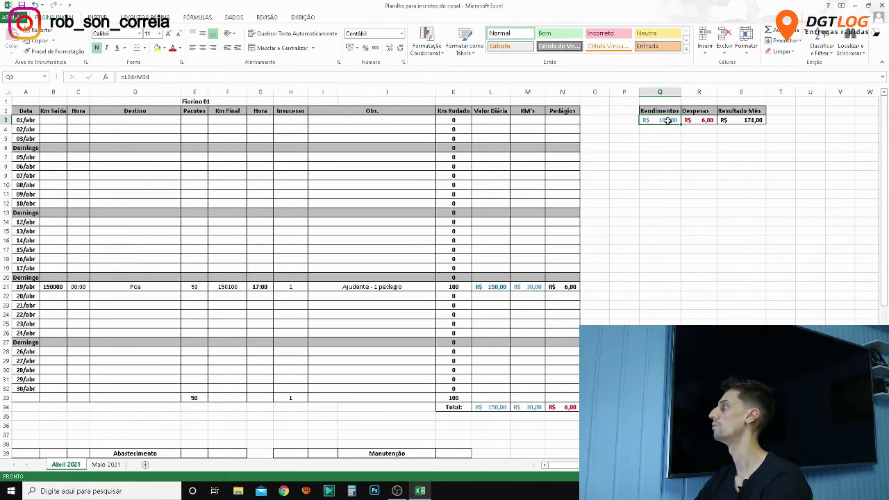
{"action": "left_click", "coordinate": [695, 120]}
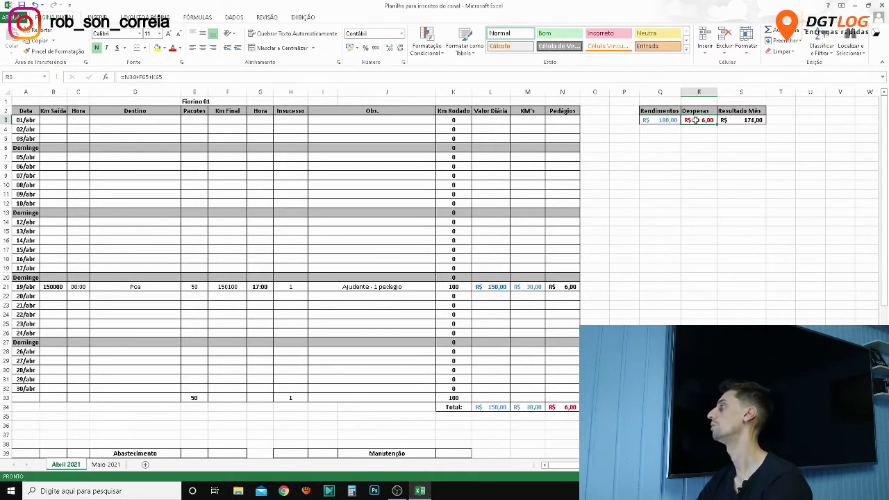
{"action": "left_click", "coordinate": [735, 120]}
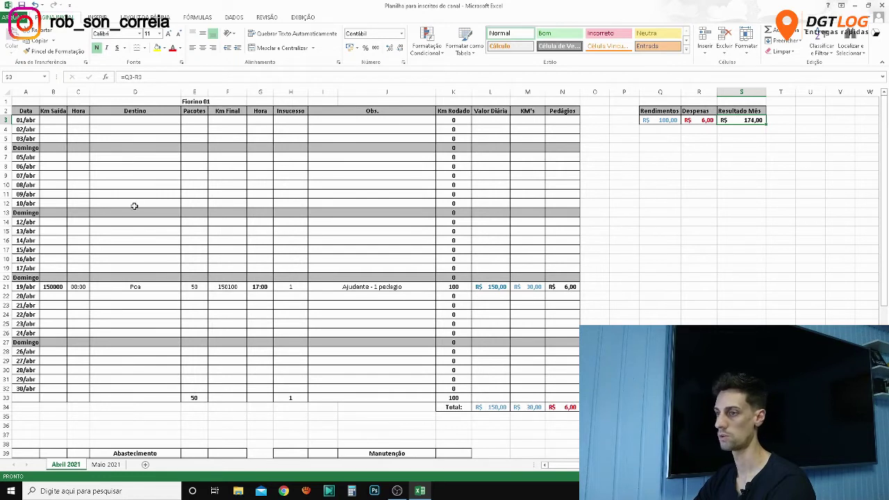
{"action": "left_click", "coordinate": [51, 298]}
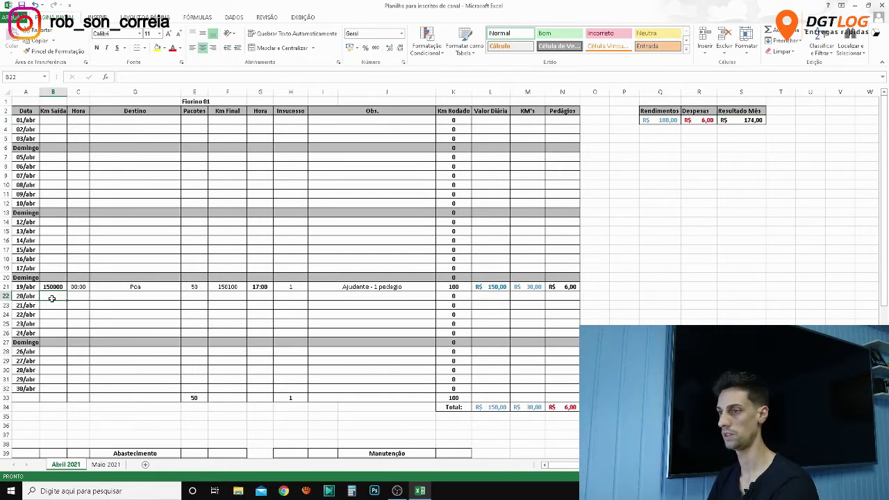
Enter 20/abr departure km 150120 in B22 and departure time 10:00 in C22.
{"action": "type", "text": "150"}
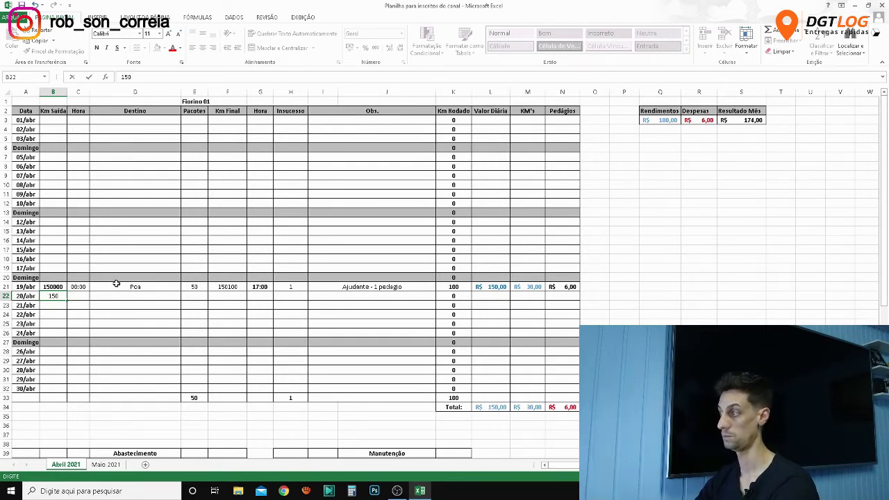
{"action": "left_click", "coordinate": [220, 287]}
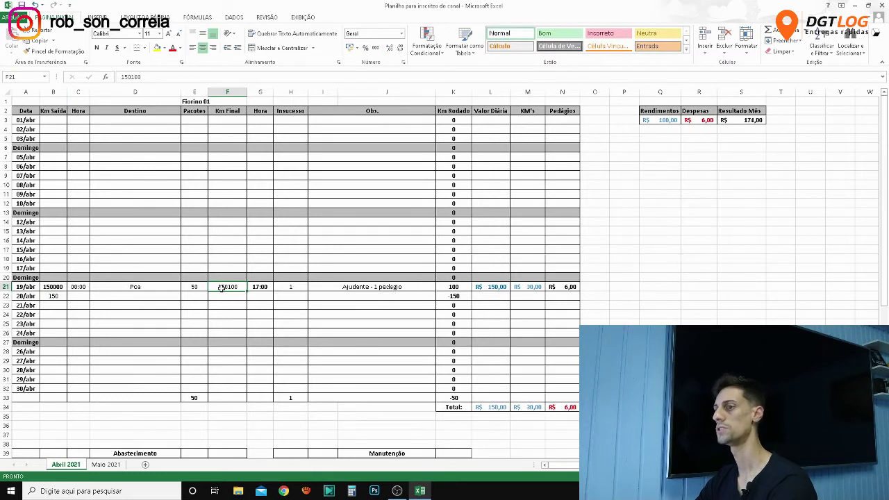
{"action": "left_click", "coordinate": [57, 295]}
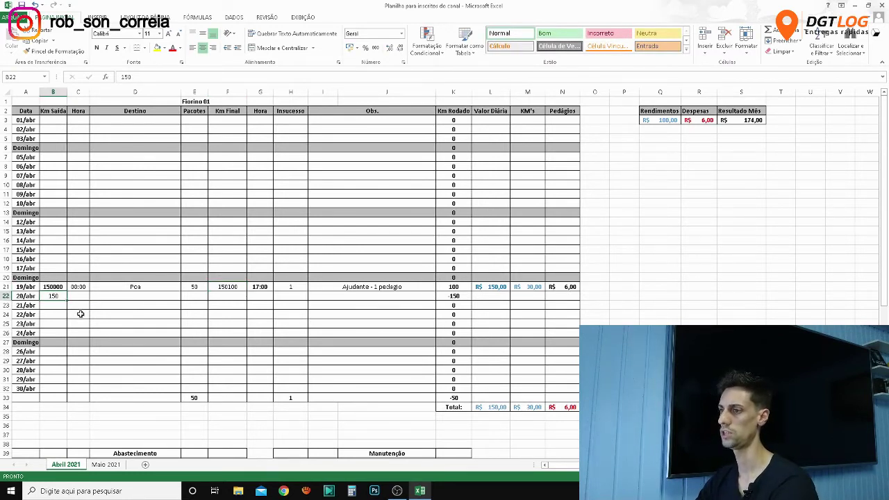
{"action": "double_click", "coordinate": [59, 295]}
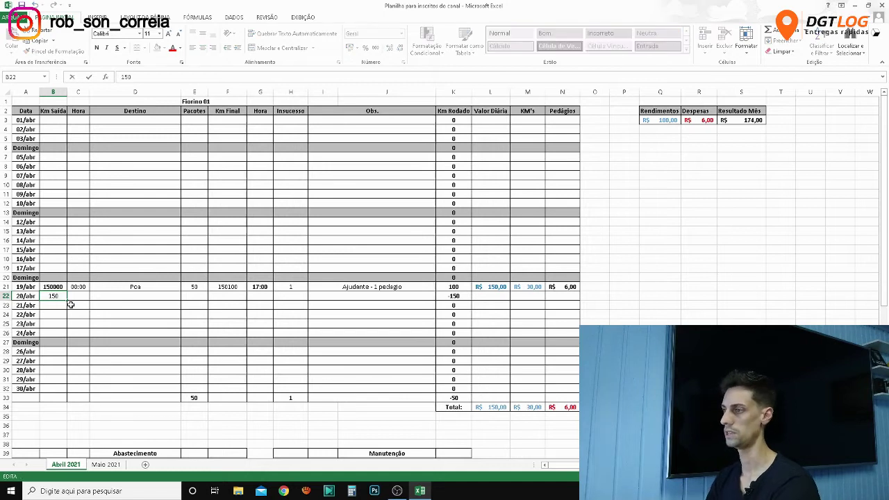
{"action": "type", "text": "1"}
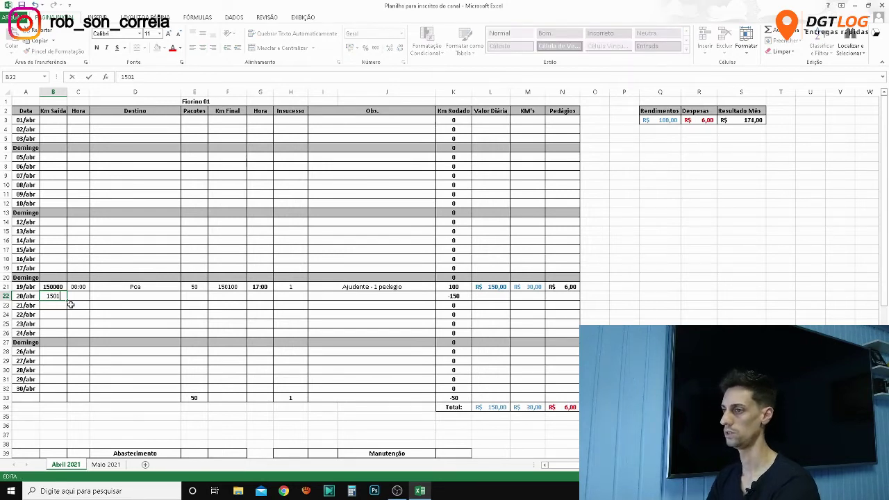
{"action": "type", "text": "2"}
{"action": "type", "text": "0"}
{"action": "key", "text": "Return"}
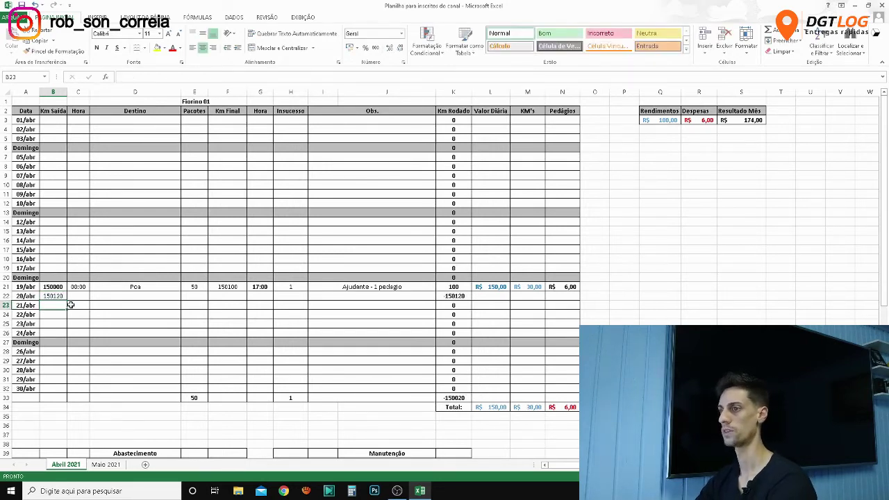
{"action": "left_click", "coordinate": [76, 295]}
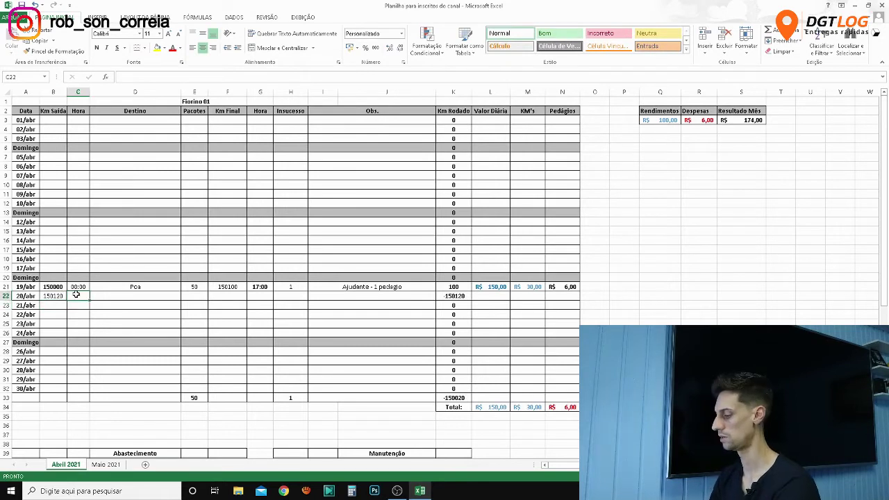
{"action": "type", "text": "10:"}
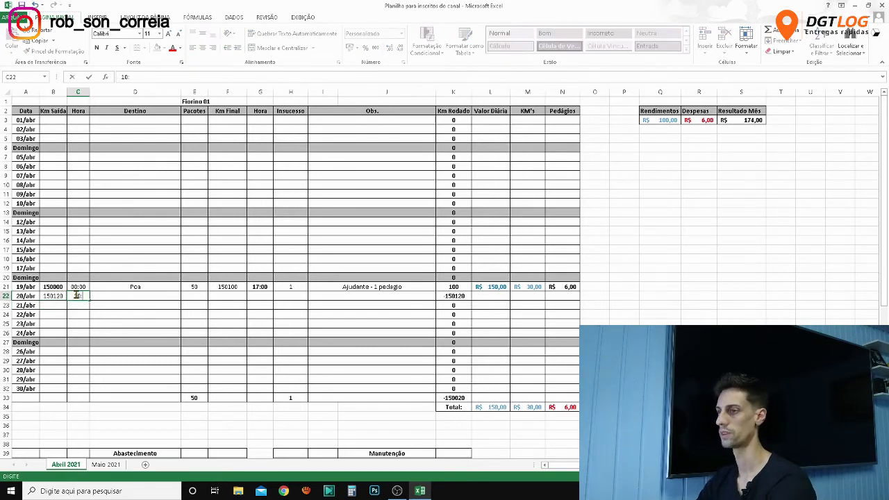
{"action": "type", "text": "00"}
Enter destination Poa and 100 packages for 20/abr.
{"action": "left_click", "coordinate": [99, 294]}
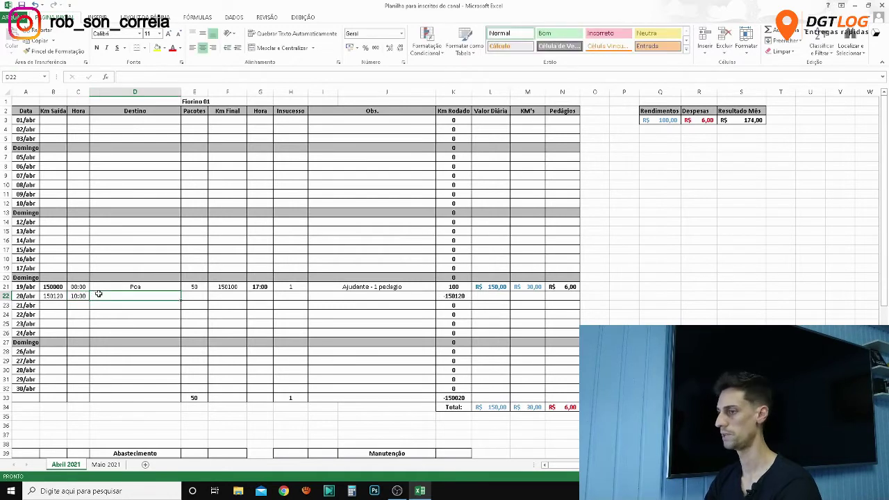
{"action": "type", "text": "Poa"}
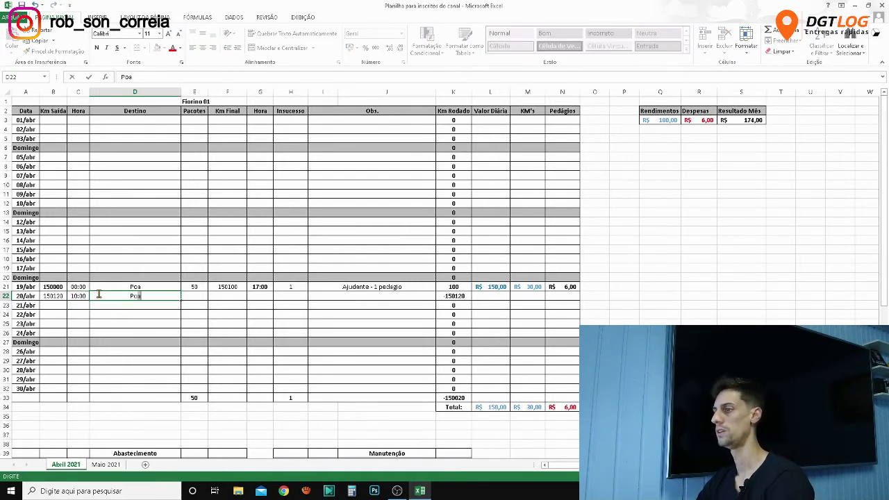
{"action": "left_click", "coordinate": [206, 298]}
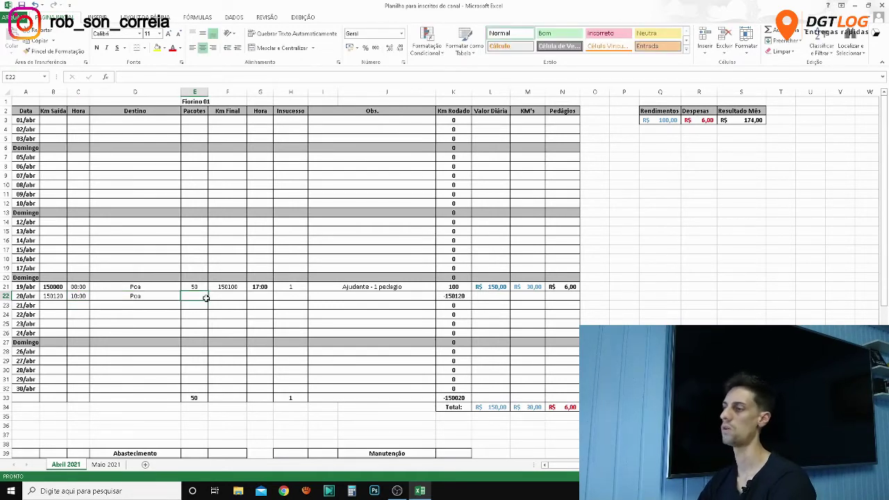
{"action": "type", "text": "100"}
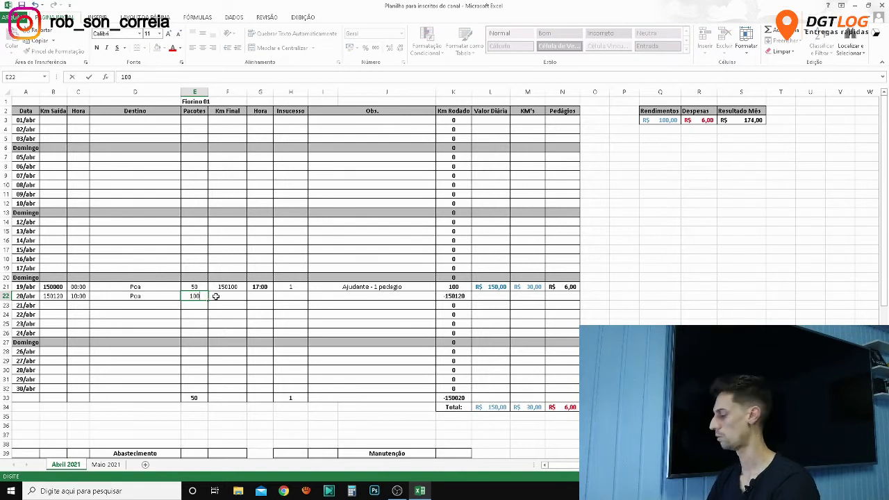
{"action": "left_click", "coordinate": [217, 296]}
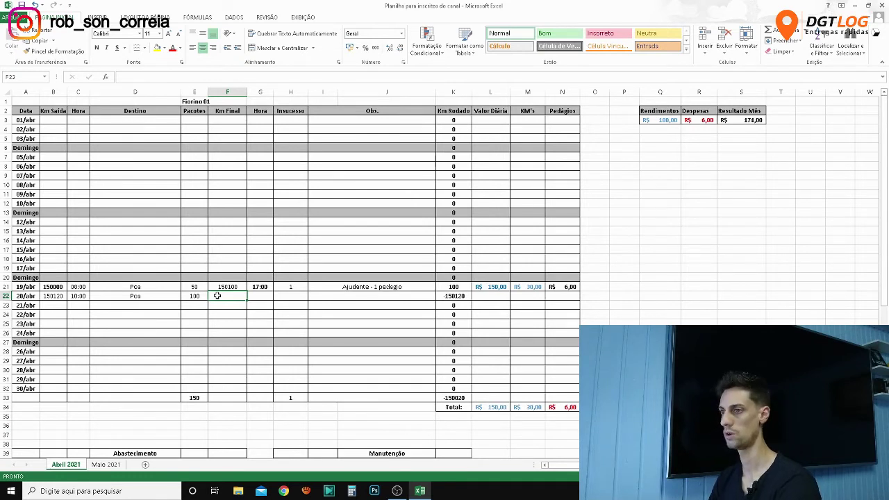
Enter final km 150290 for 20/abr, fixing a typo, and check the Km Rodado formula.
{"action": "type", "text": "150"}
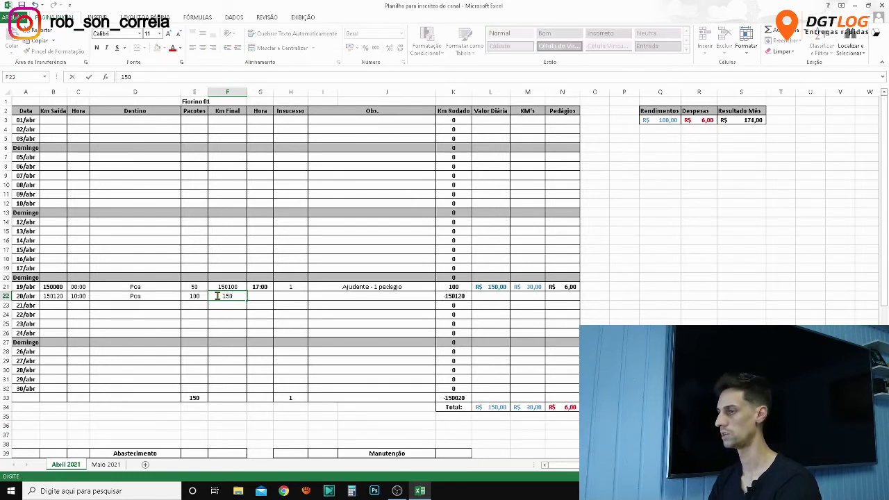
{"action": "type", "text": "250"}
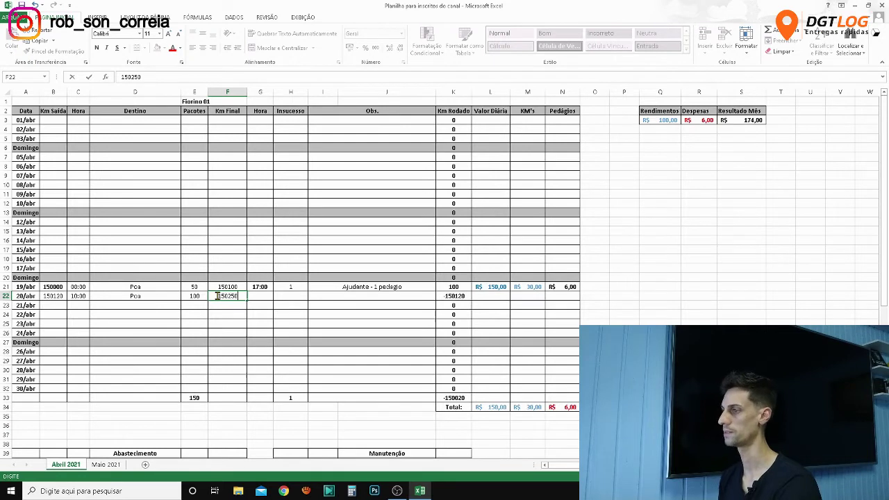
{"action": "key", "text": "Return"}
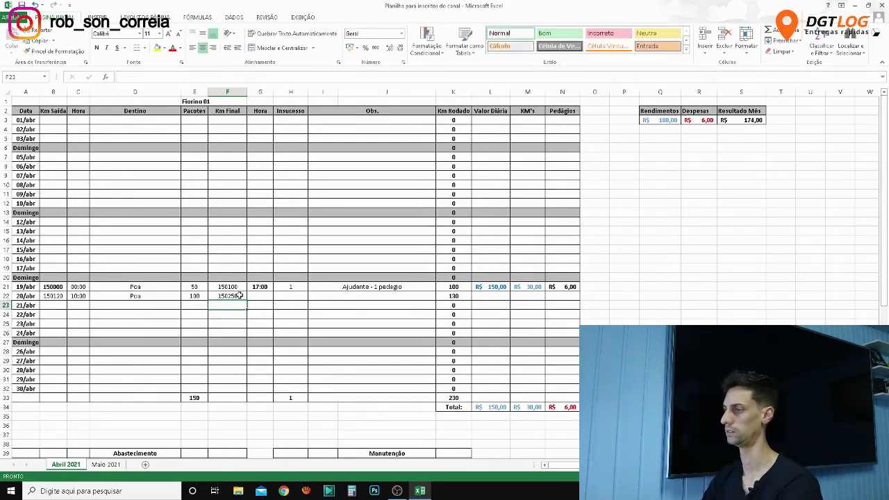
{"action": "double_click", "coordinate": [238, 296]}
{"action": "key", "text": "BackSpace"}
{"action": "key", "text": "BackSpace"}
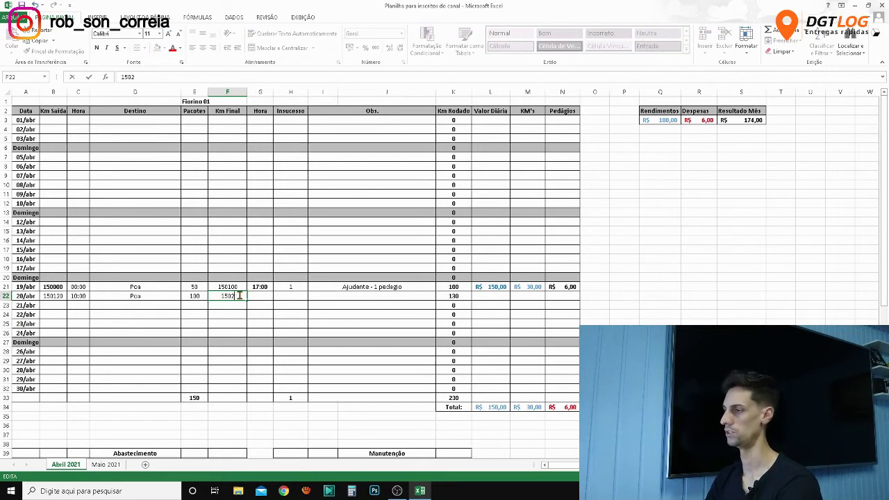
{"action": "type", "text": "90"}
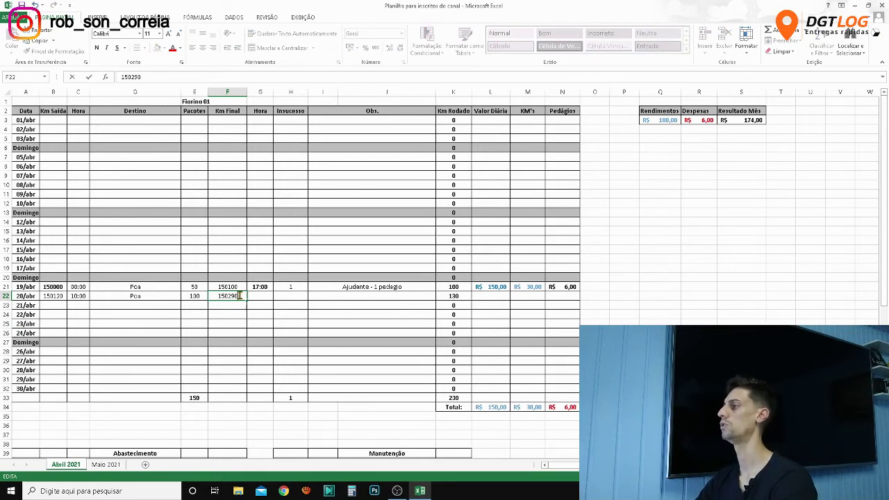
{"action": "key", "text": "Return"}
{"action": "left_click", "coordinate": [452, 297]}
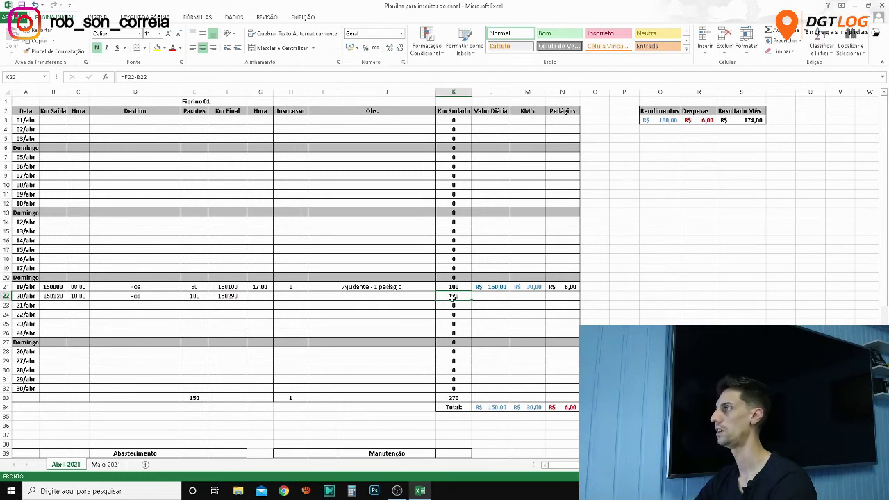
{"action": "left_click", "coordinate": [442, 109]}
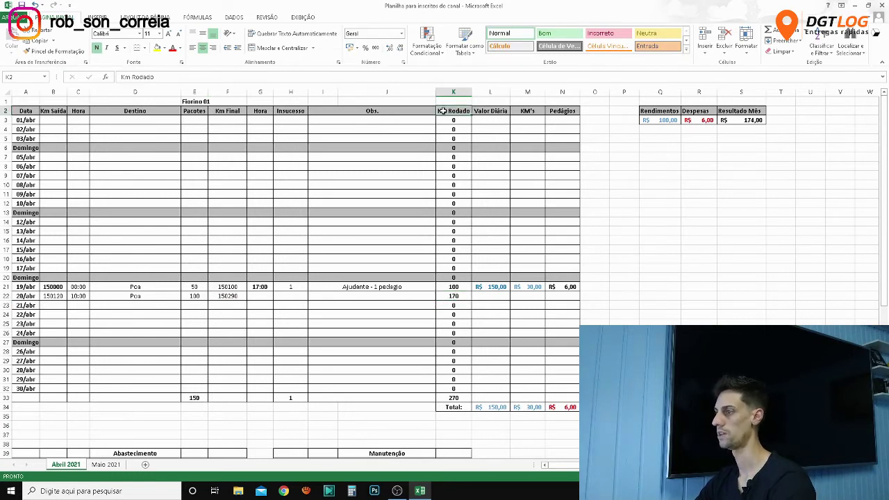
Enter 20/abr arrival time 20:00 and 0 failed deliveries.
{"action": "left_click", "coordinate": [259, 296]}
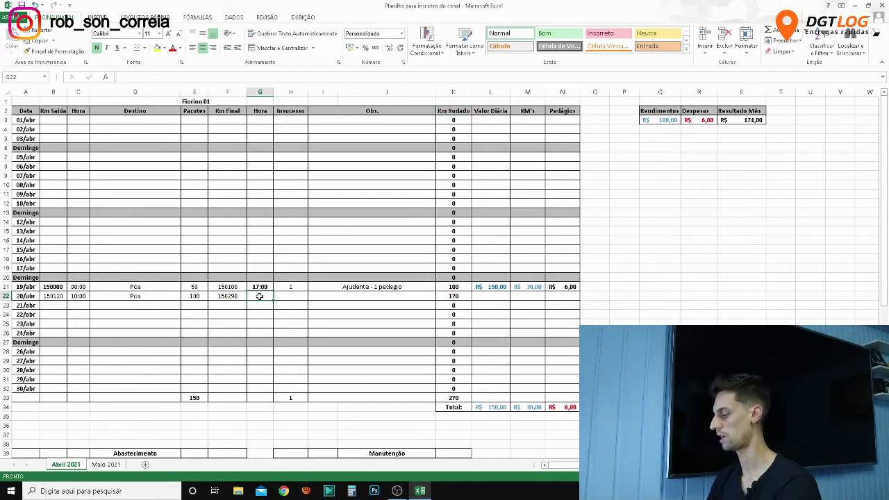
{"action": "type", "text": "20:"}
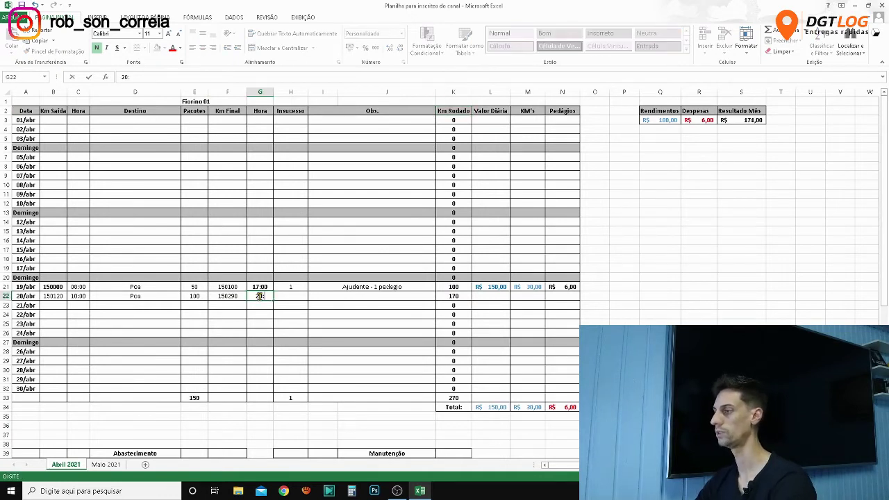
{"action": "type", "text": "00"}
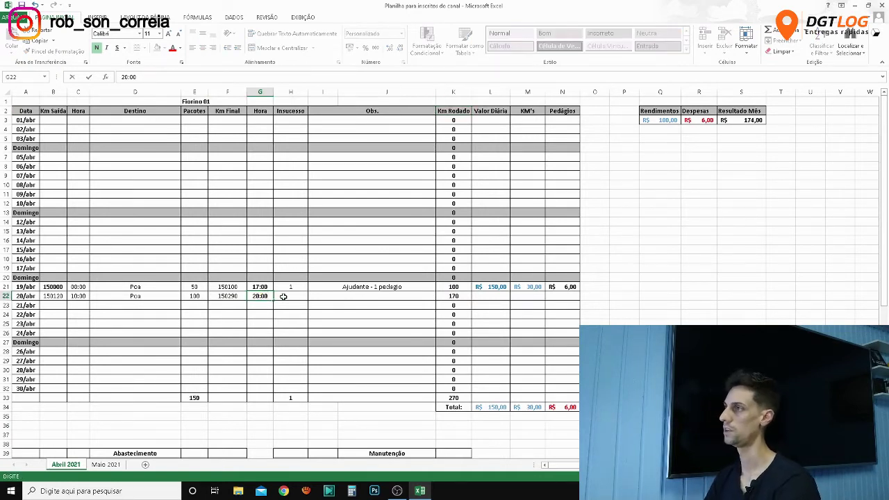
{"action": "left_click", "coordinate": [283, 295]}
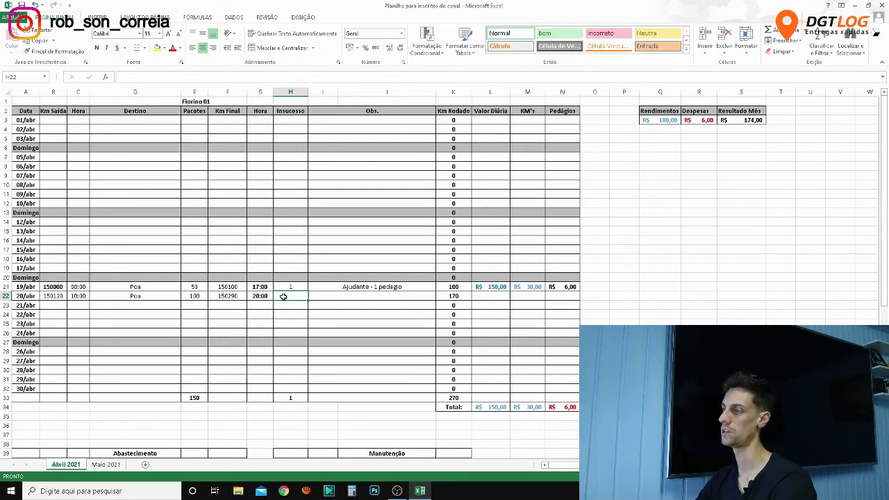
{"action": "type", "text": "0"}
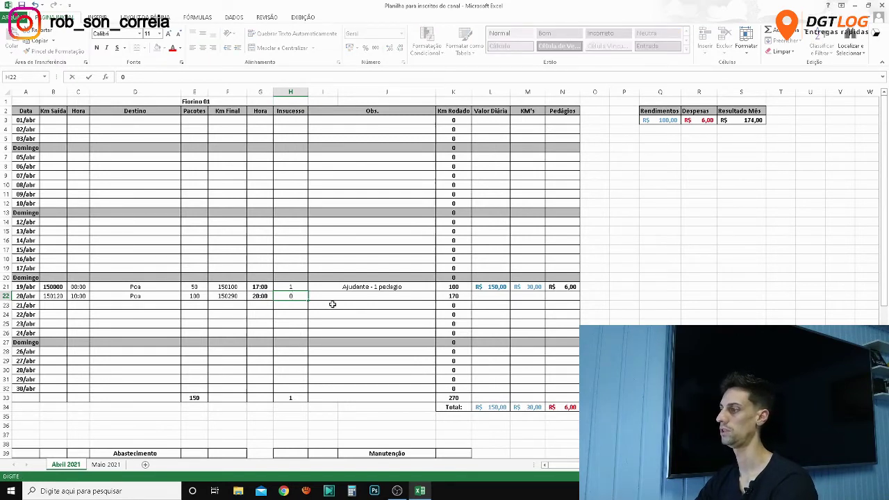
{"action": "left_click", "coordinate": [329, 299]}
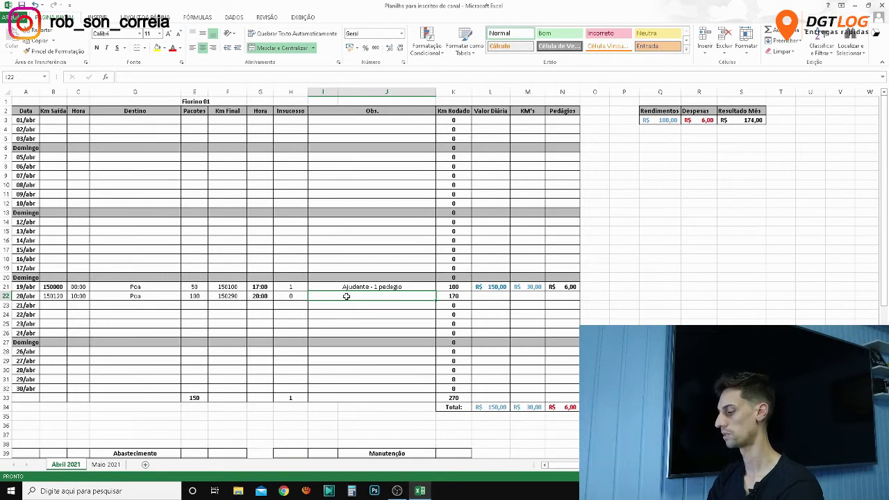
Add the Obs. note 'Furou Pneu' for 20/abr.
{"action": "type", "text": "f"}
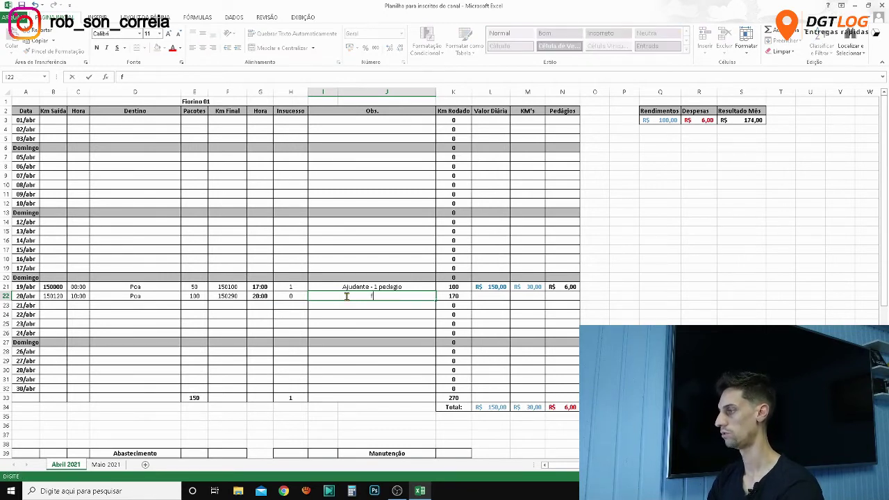
{"action": "key", "text": "BackSpace"}
{"action": "key", "text": "BackSpace"}
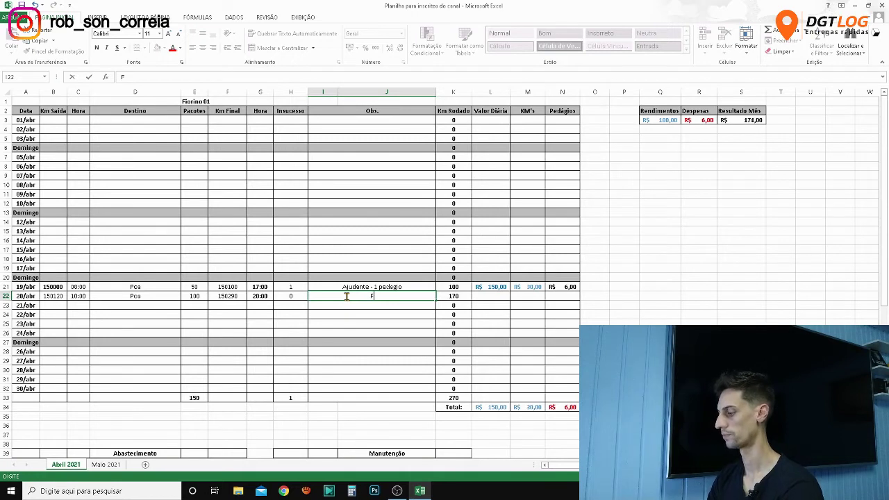
{"action": "type", "text": "urou"}
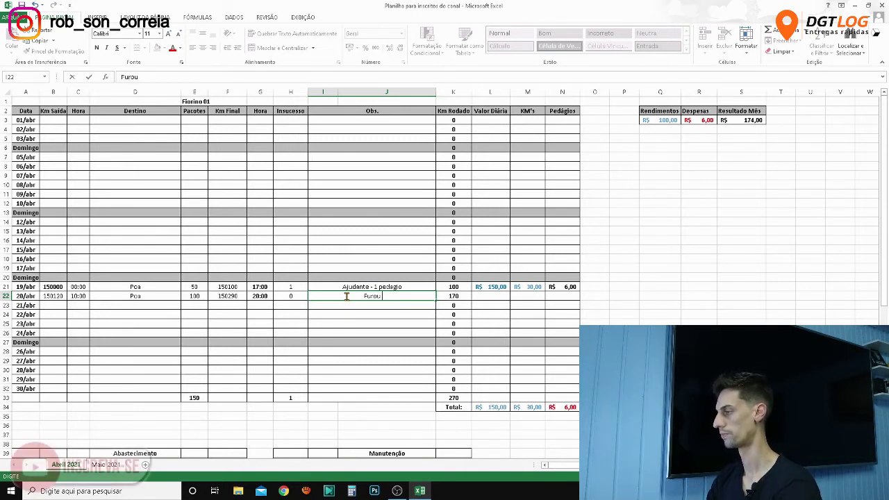
{"action": "type", "text": " P"}
{"action": "type", "text": "reu"}
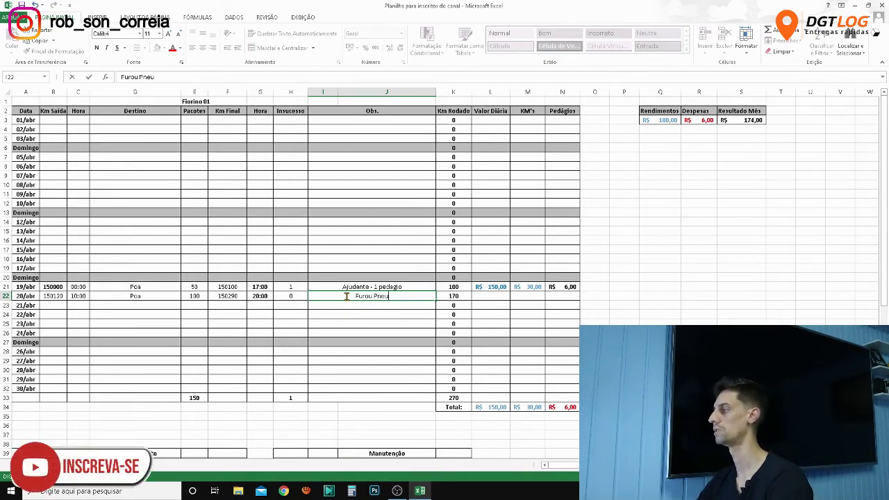
{"action": "left_click", "coordinate": [487, 301]}
Enter 20/abr day pay 200, KM's pay 50 and tolls 0.
{"action": "left_click", "coordinate": [486, 297]}
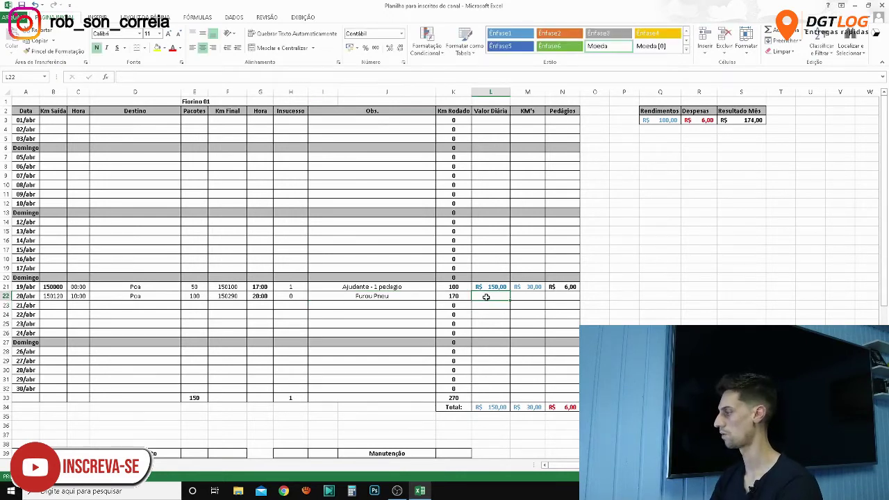
{"action": "type", "text": "200"}
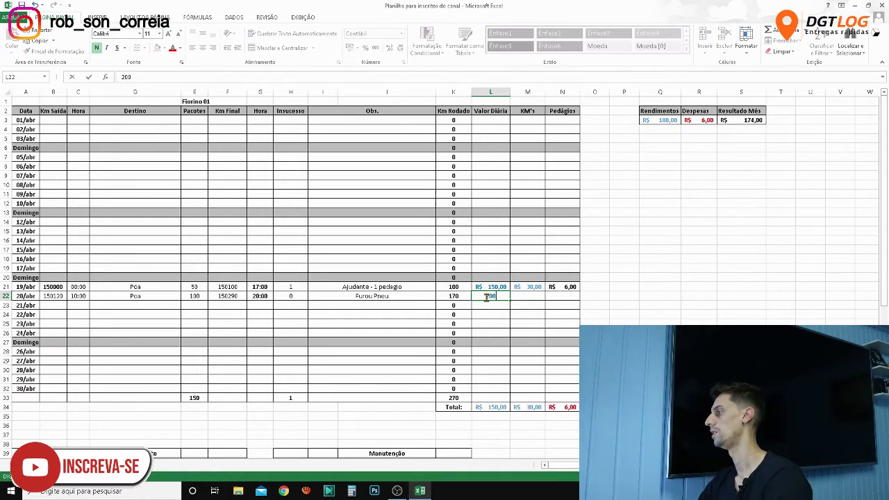
{"action": "key", "text": "Return"}
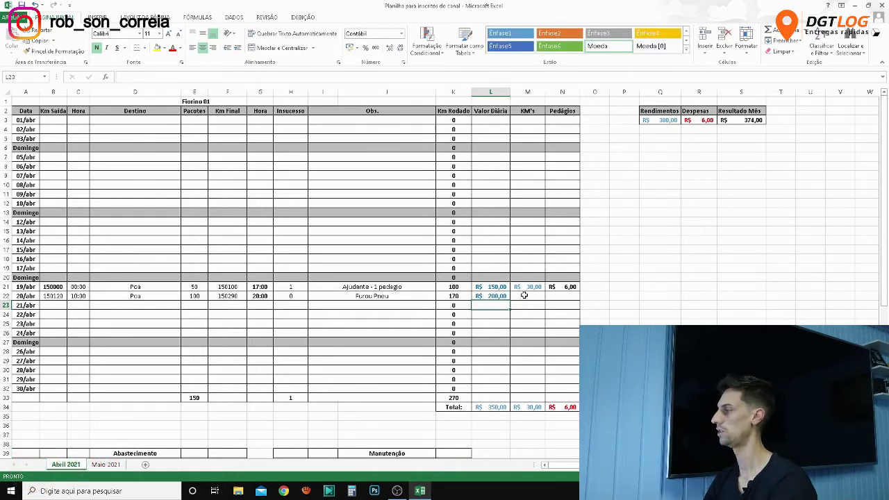
{"action": "left_click", "coordinate": [525, 296]}
{"action": "type", "text": "50"}
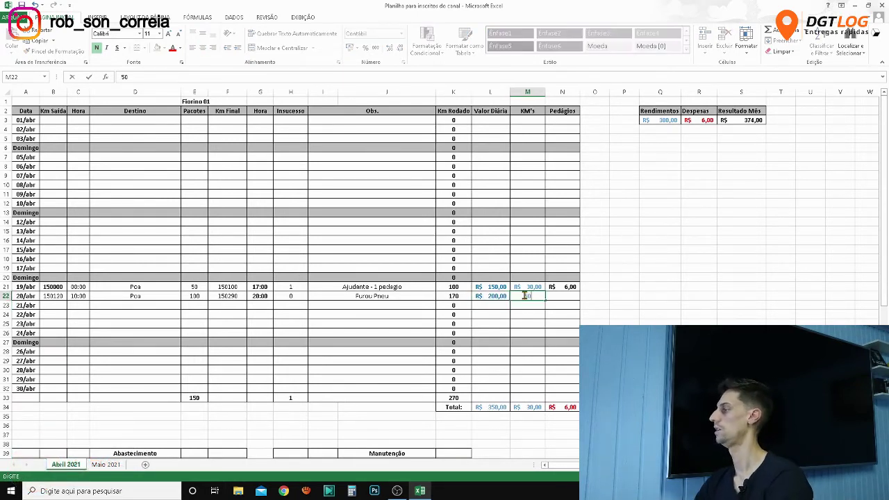
{"action": "key", "text": "Return"}
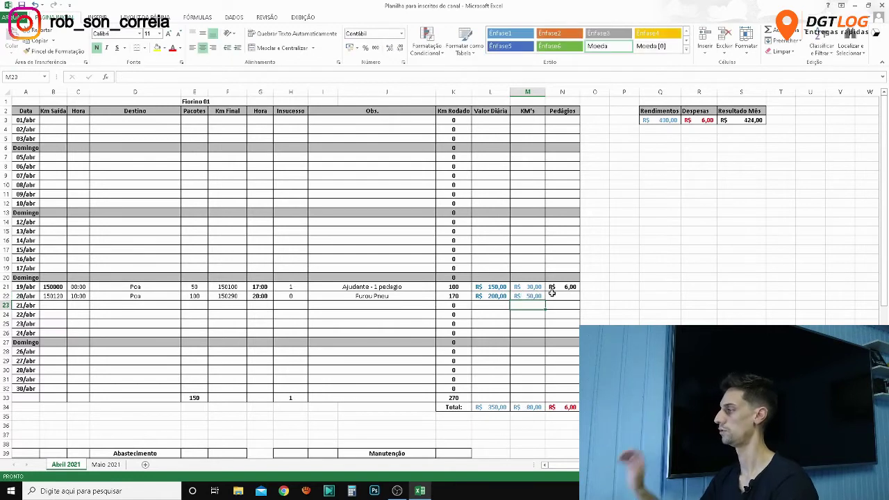
{"action": "left_click", "coordinate": [554, 294]}
{"action": "type", "text": "0"}
{"action": "key", "text": "Return"}
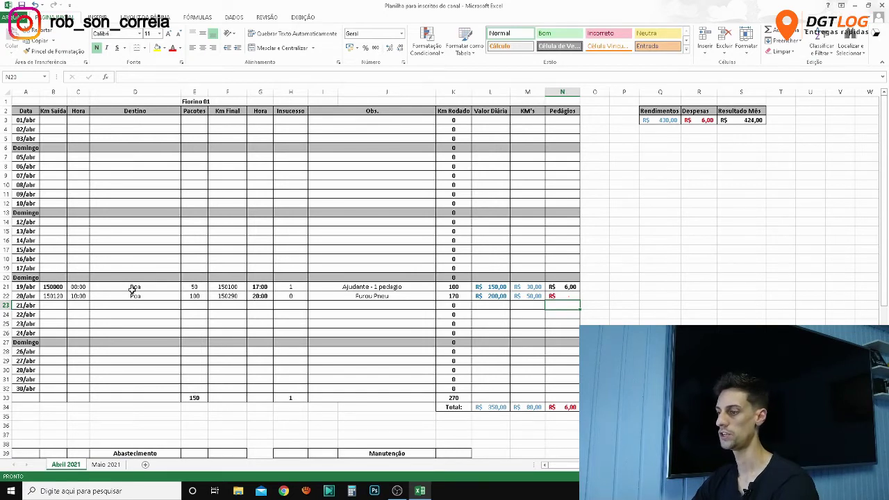
{"action": "left_click", "coordinate": [194, 397]}
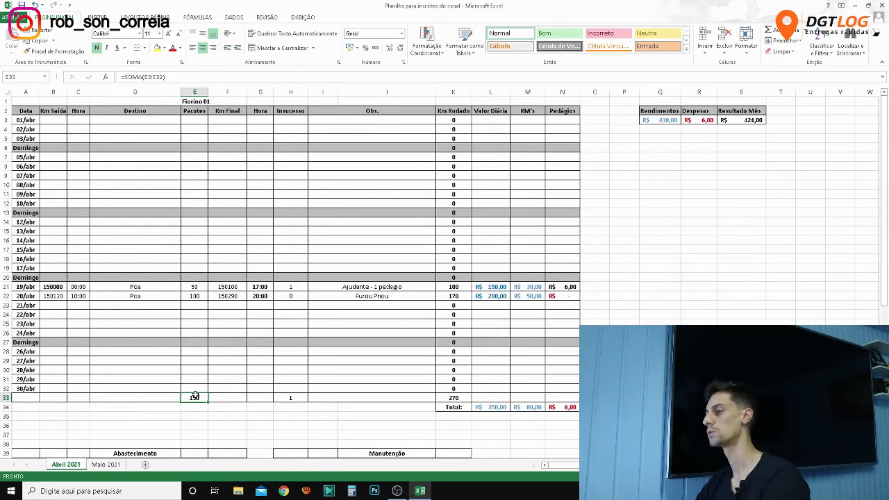
{"action": "left_click", "coordinate": [284, 396]}
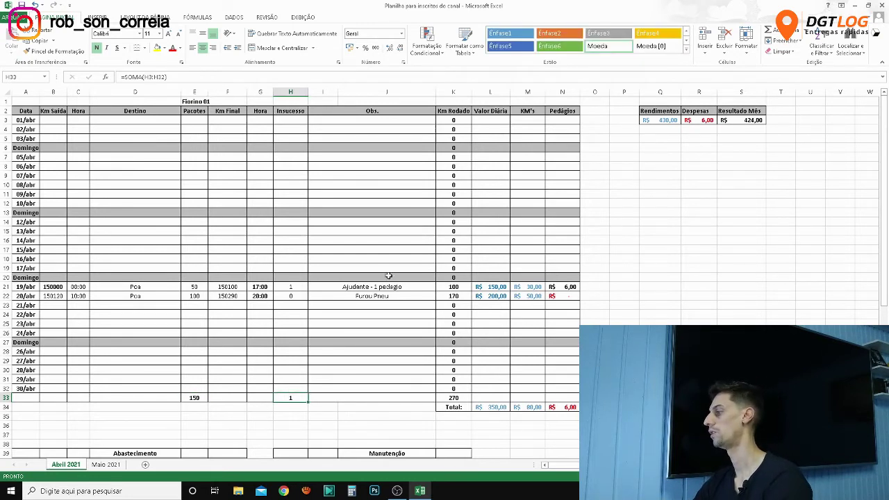
{"action": "left_click", "coordinate": [481, 408]}
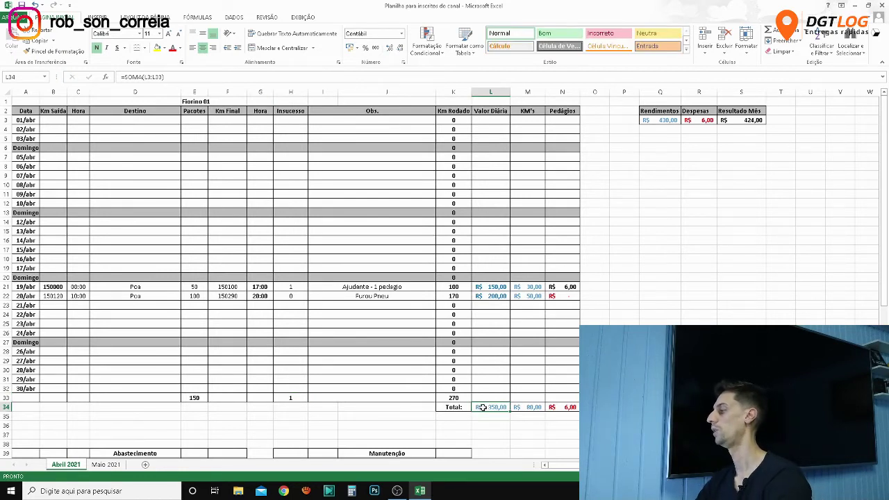
{"action": "left_click", "coordinate": [517, 408]}
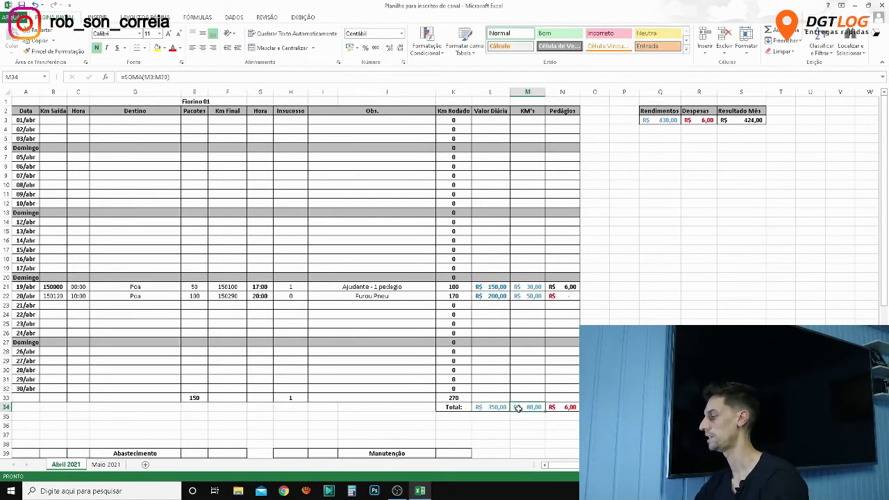
{"action": "left_click", "coordinate": [555, 407]}
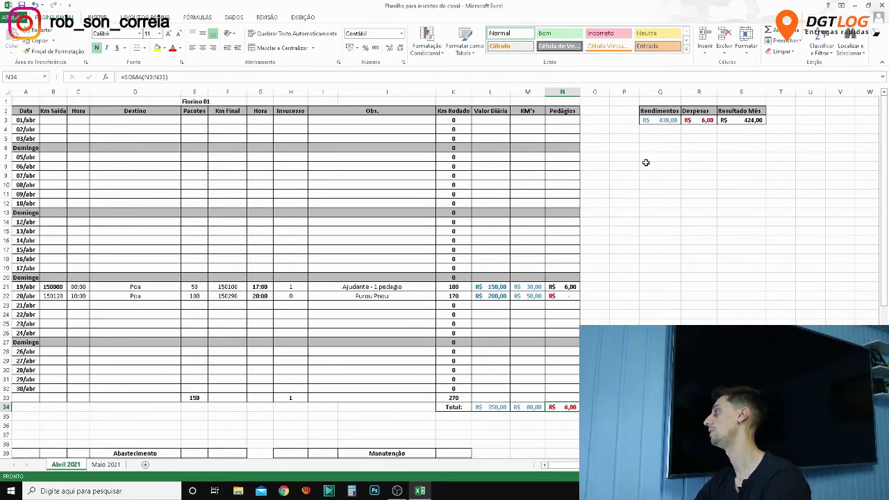
{"action": "left_click", "coordinate": [662, 121]}
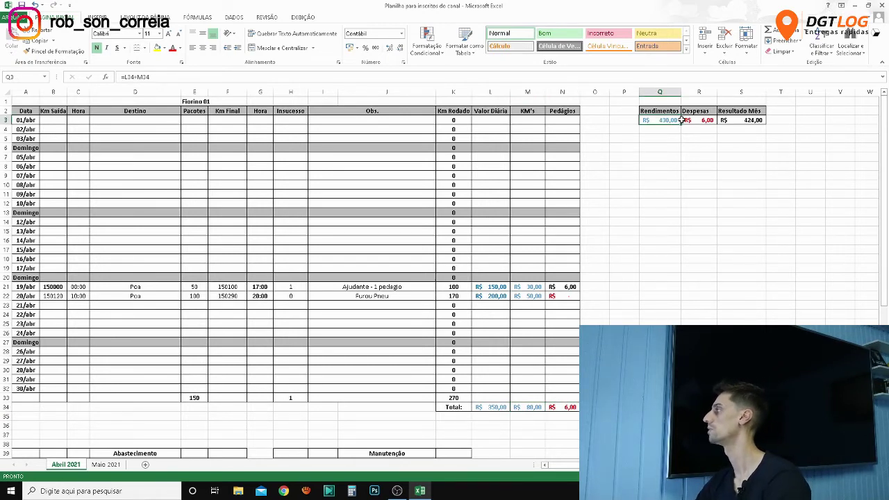
{"action": "left_click", "coordinate": [695, 119]}
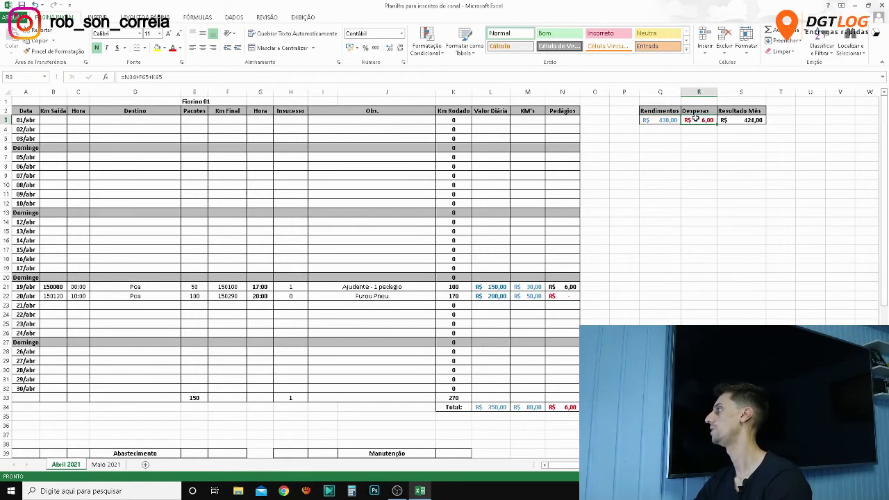
{"action": "left_click", "coordinate": [722, 120]}
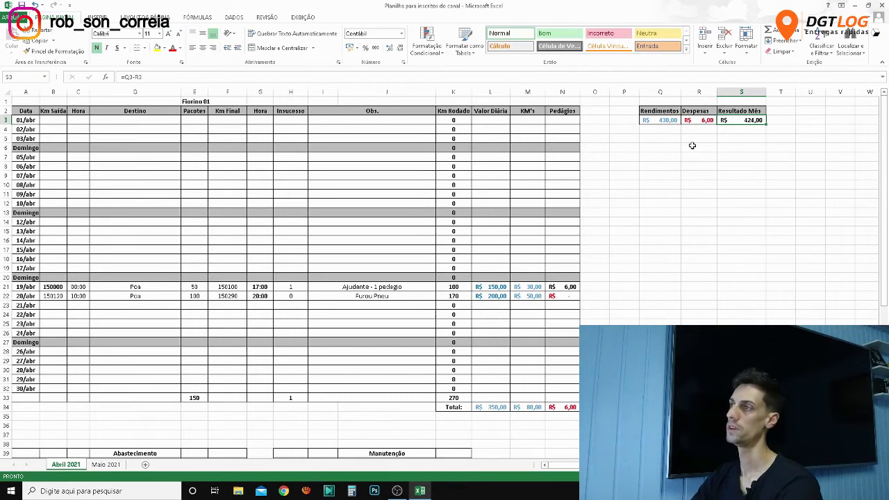
Start an Abastecimento entry with date 20/abr, odometer 150125 and the refuelling time.
{"action": "scroll", "coordinate": [275, 235], "scroll_direction": "down", "scroll_amount": 3}
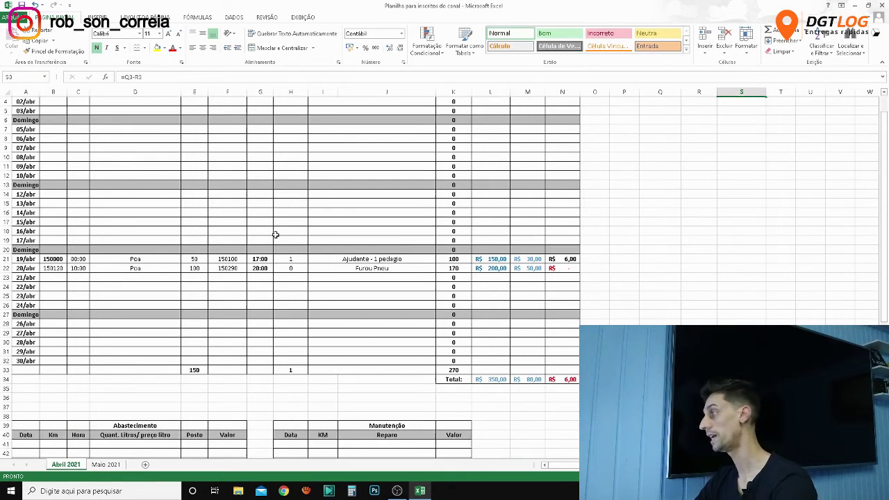
{"action": "scroll", "coordinate": [275, 235], "scroll_direction": "down", "scroll_amount": 2}
{"action": "scroll", "coordinate": [274, 235], "scroll_direction": "down", "scroll_amount": 1}
{"action": "scroll", "coordinate": [275, 235], "scroll_direction": "down", "scroll_amount": 2}
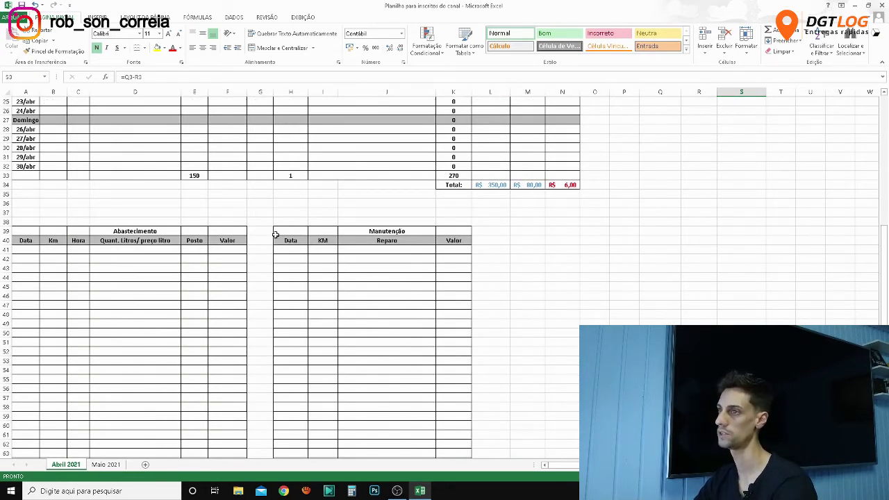
{"action": "scroll", "coordinate": [275, 235], "scroll_direction": "down", "scroll_amount": 1}
{"action": "scroll", "coordinate": [275, 234], "scroll_direction": "down", "scroll_amount": 1}
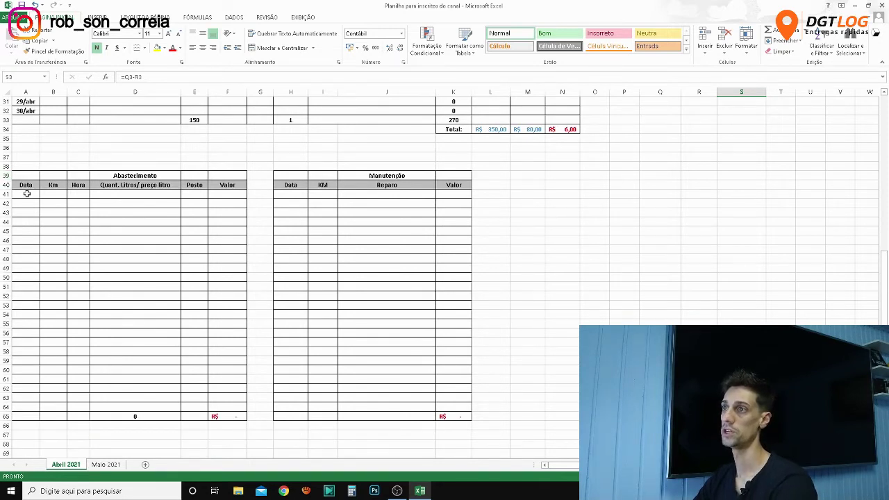
{"action": "scroll", "coordinate": [27, 194], "scroll_direction": "up", "scroll_amount": 3}
{"action": "scroll", "coordinate": [29, 189], "scroll_direction": "up", "scroll_amount": 1}
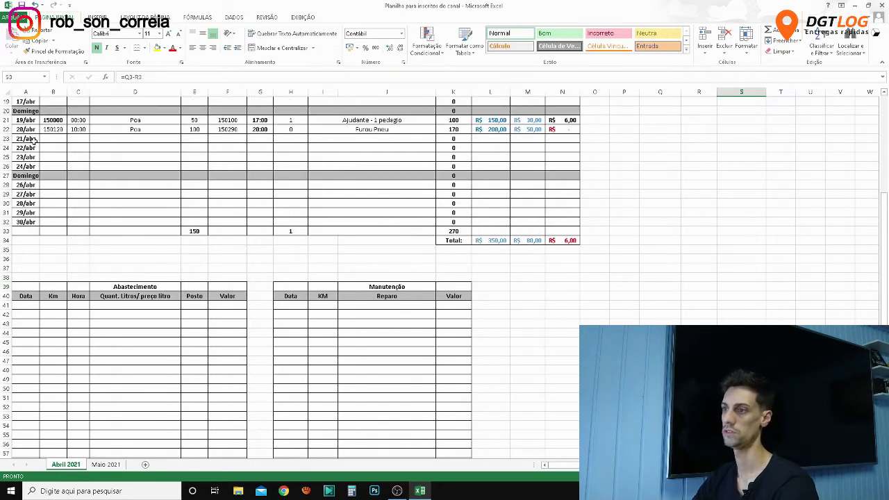
{"action": "left_click", "coordinate": [26, 306]}
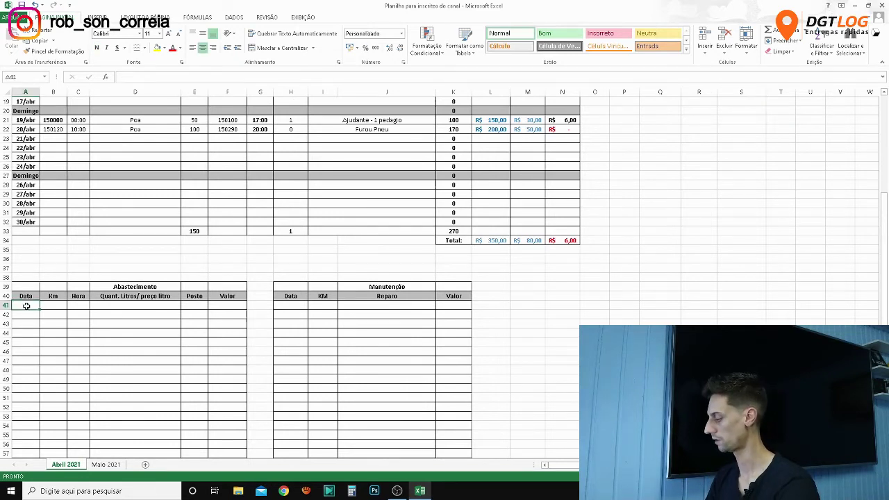
{"action": "type", "text": "20/04"}
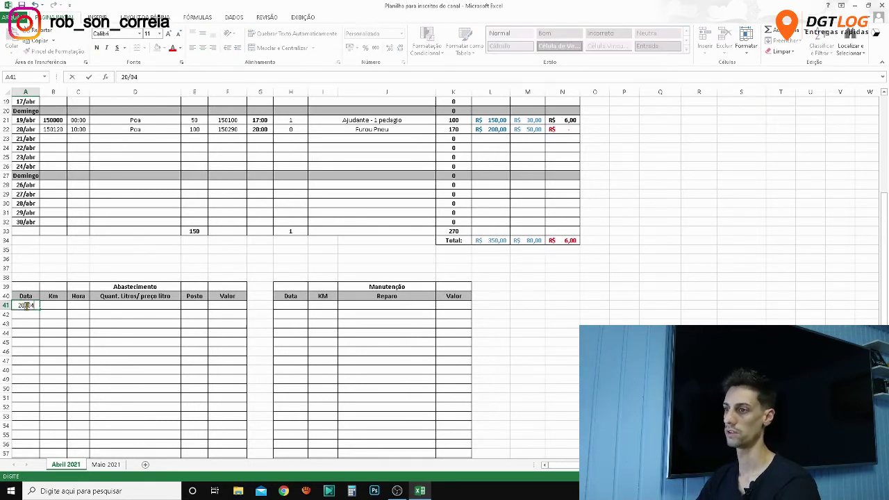
{"action": "left_click", "coordinate": [49, 306]}
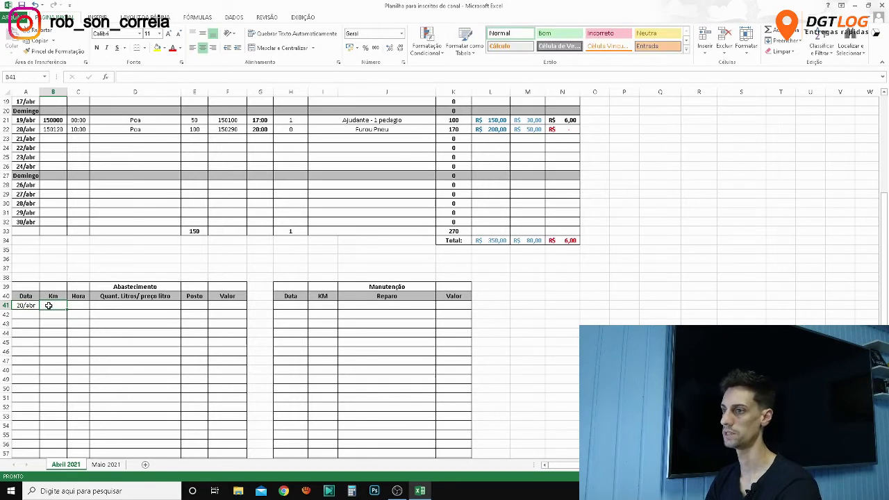
{"action": "type", "text": "15"}
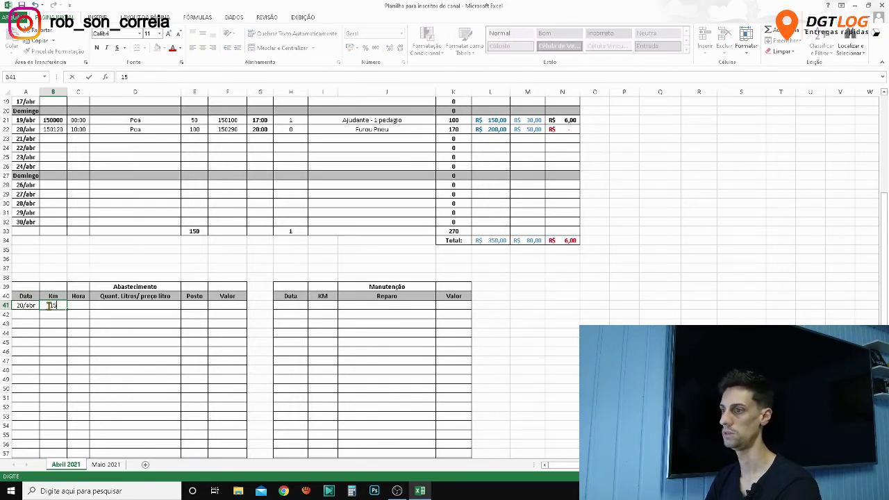
{"action": "type", "text": "01"}
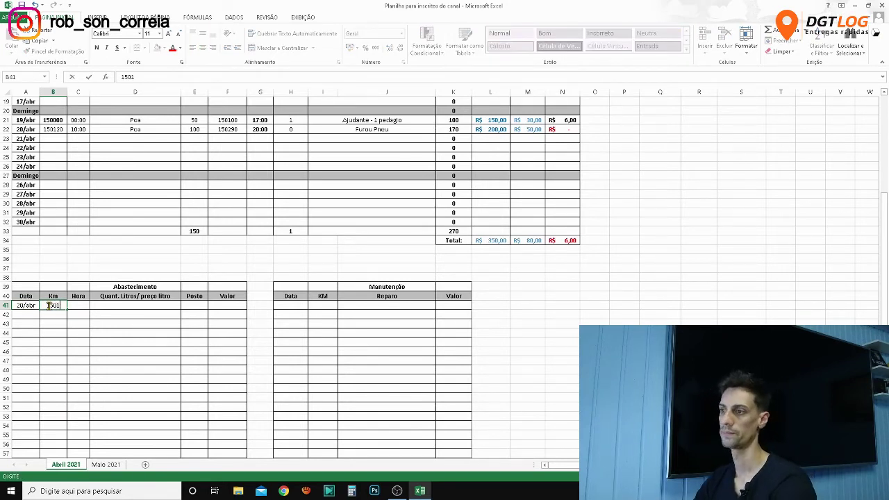
{"action": "type", "text": "25"}
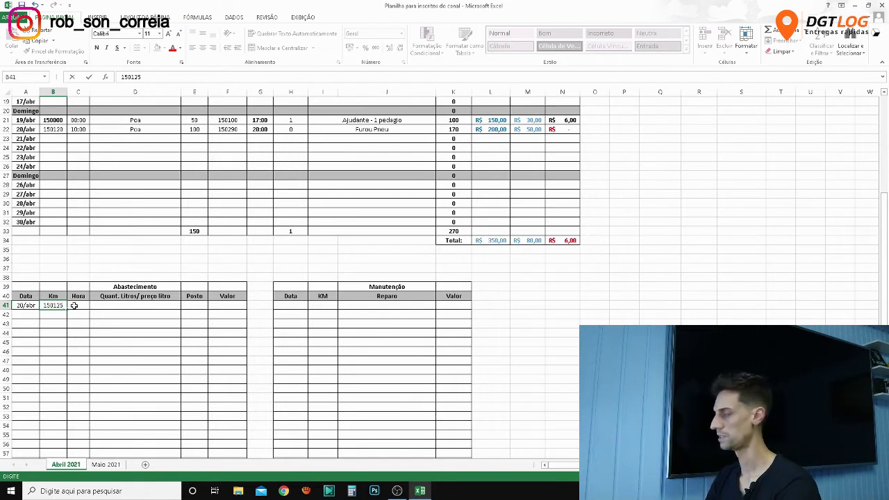
{"action": "left_click", "coordinate": [73, 305]}
{"action": "type", "text": "11"}
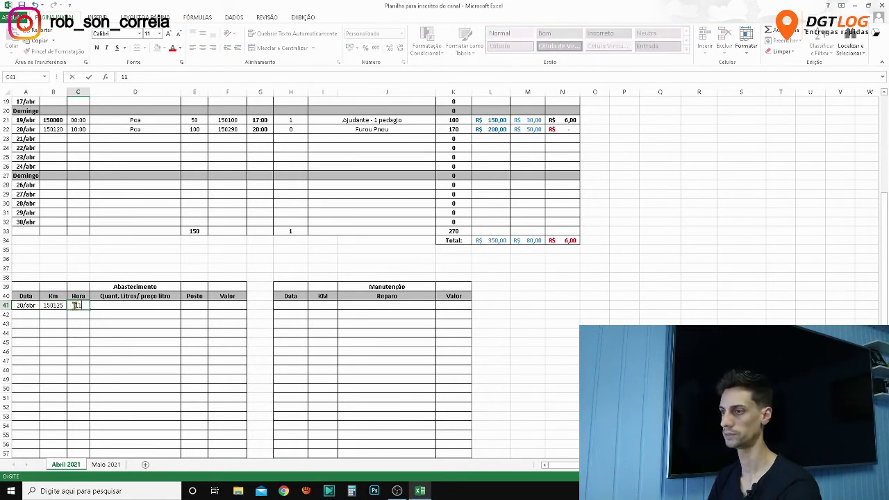
{"action": "type", "text": ":00"}
{"action": "key", "text": "Tab"}
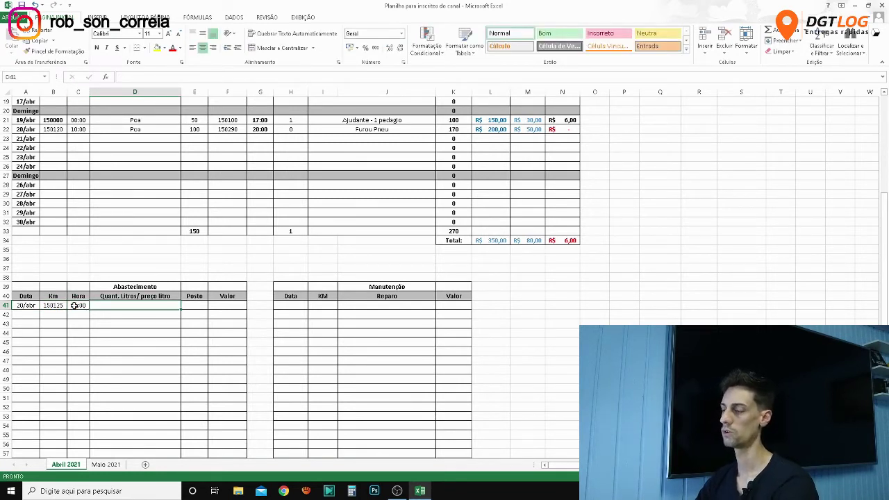
Complete the fuel entry with 10 litres at Swell costing R$ 50,00.
{"action": "scroll", "coordinate": [73, 306], "scroll_direction": "down", "scroll_amount": 1}
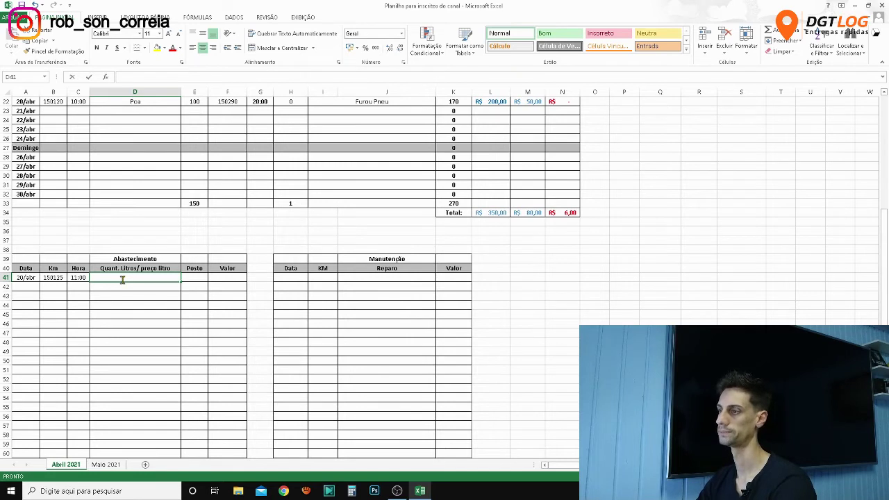
{"action": "type", "text": "10"}
{"action": "key", "text": "Return"}
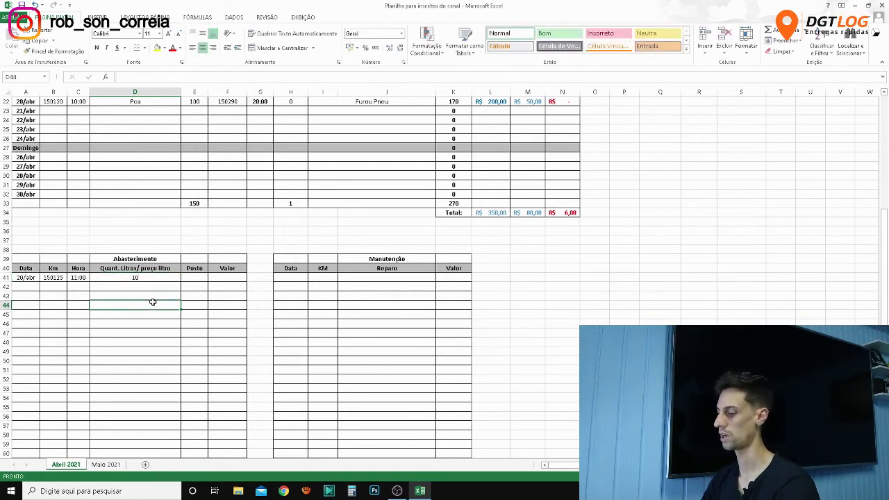
{"action": "left_click", "coordinate": [197, 279]}
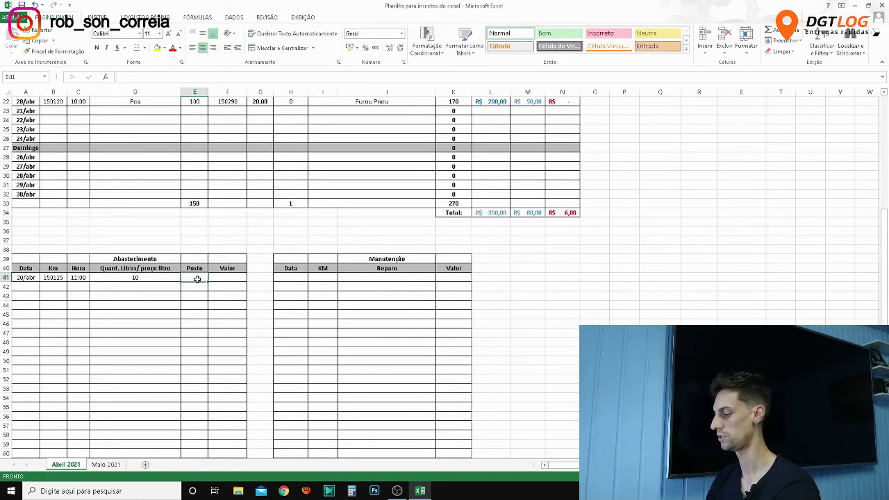
{"action": "type", "text": "She"}
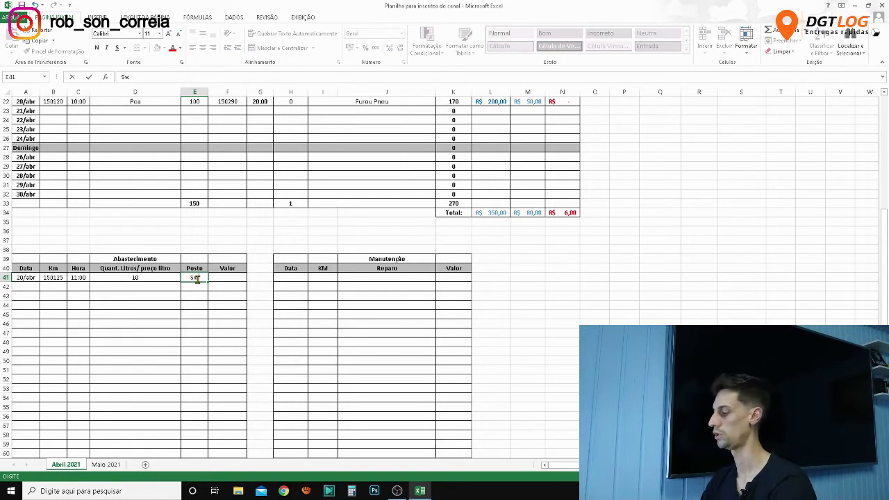
{"action": "type", "text": "l"}
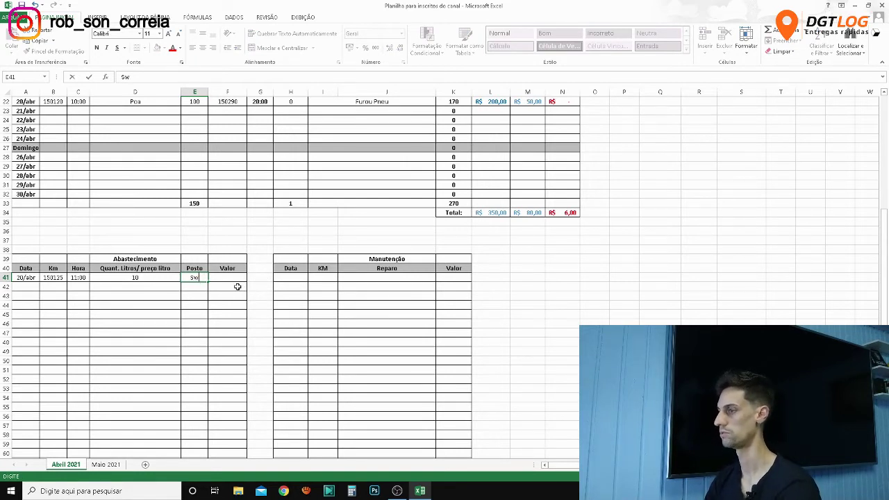
{"action": "type", "text": "ell"}
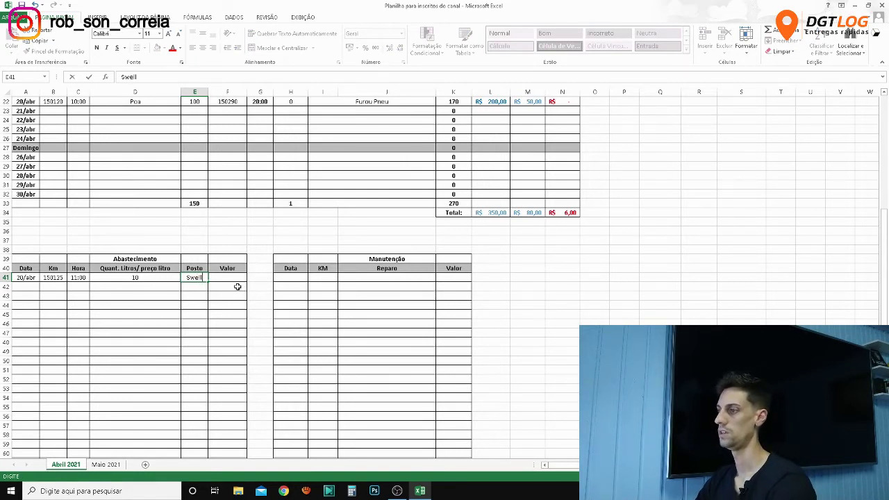
{"action": "left_click", "coordinate": [232, 281]}
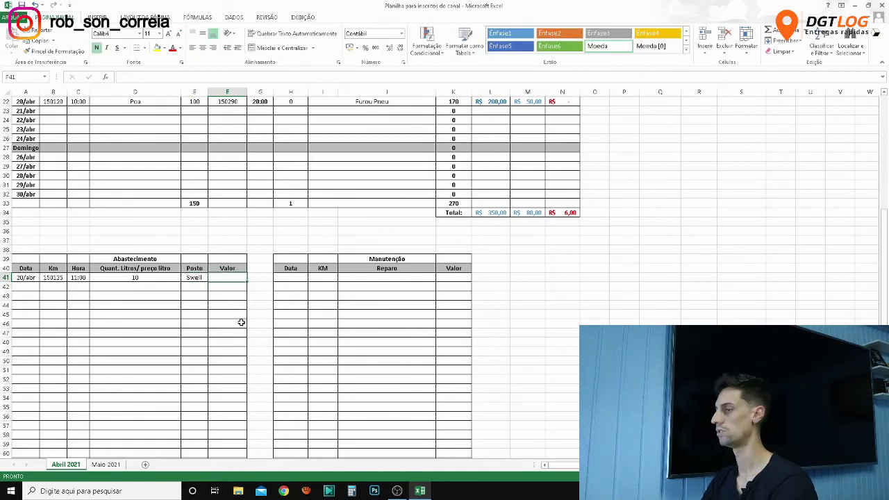
{"action": "type", "text": "50"}
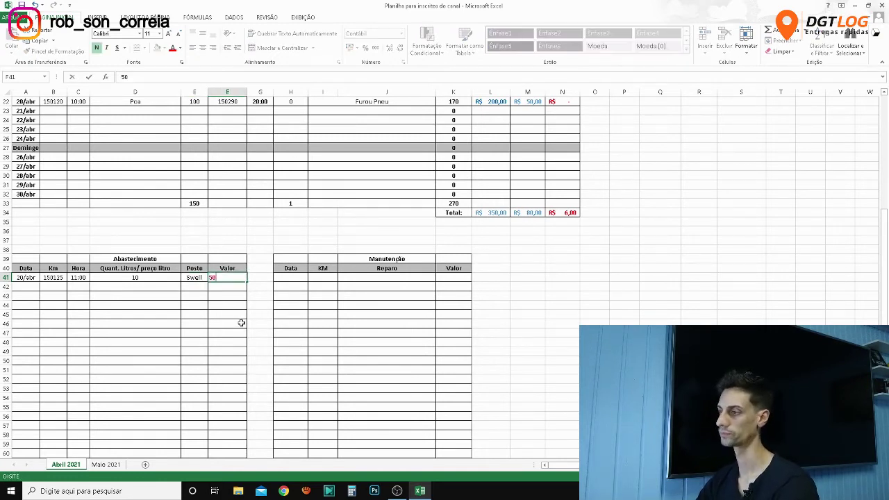
{"action": "left_click", "coordinate": [202, 321]}
{"action": "left_click", "coordinate": [233, 279]}
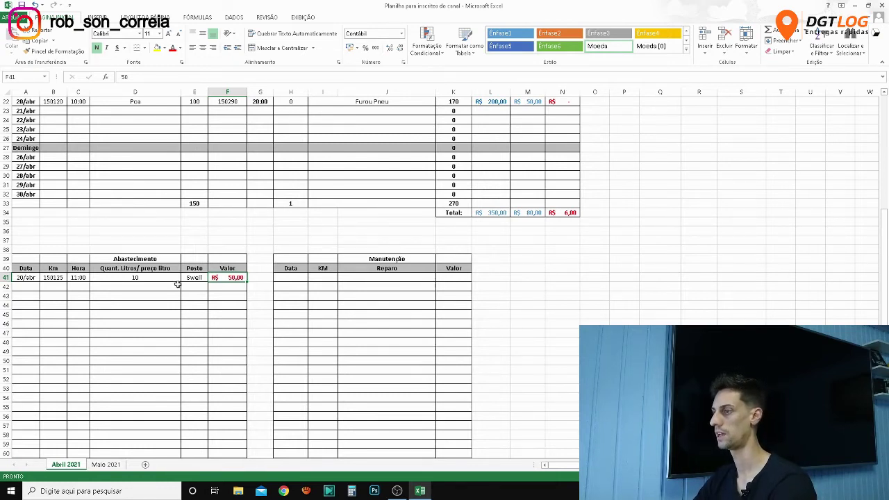
Review the existing fuel log entries around row 41, ending on the F41 value.
{"action": "left_click", "coordinate": [201, 279]}
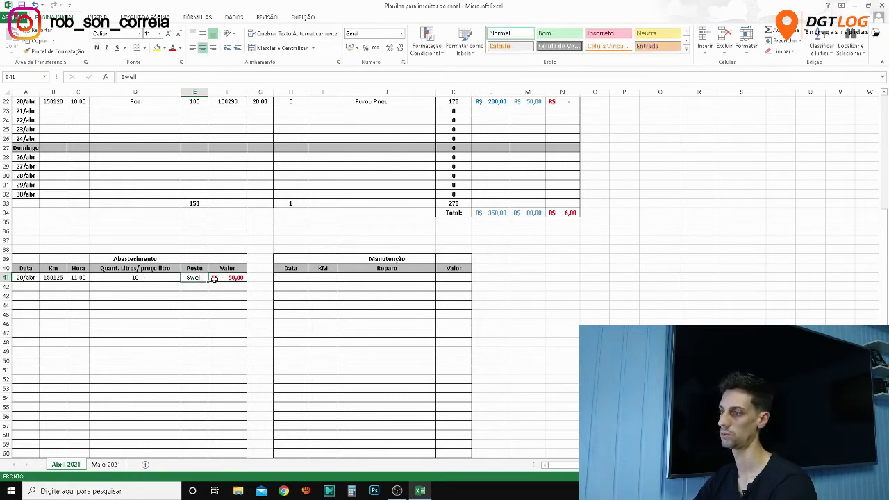
{"action": "left_click", "coordinate": [216, 278]}
{"action": "left_click", "coordinate": [193, 279]}
{"action": "left_click", "coordinate": [161, 280]}
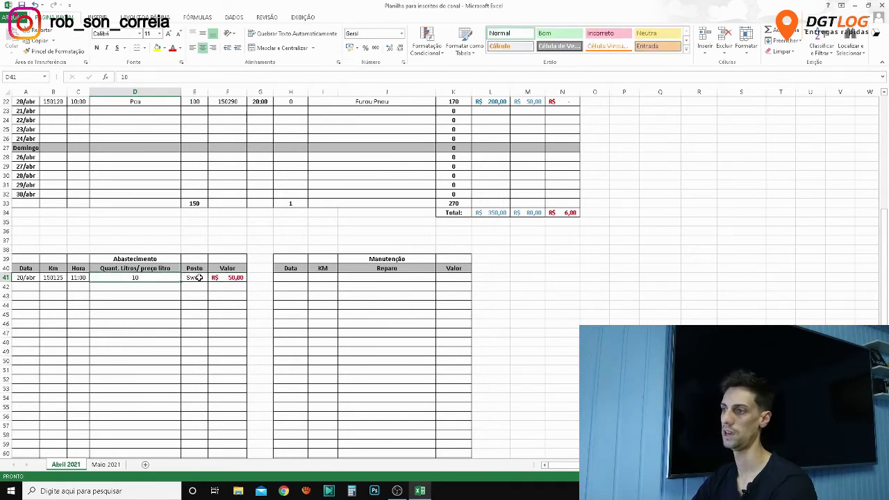
{"action": "left_click", "coordinate": [198, 278]}
{"action": "left_click", "coordinate": [222, 277]}
{"action": "left_click", "coordinate": [154, 277]}
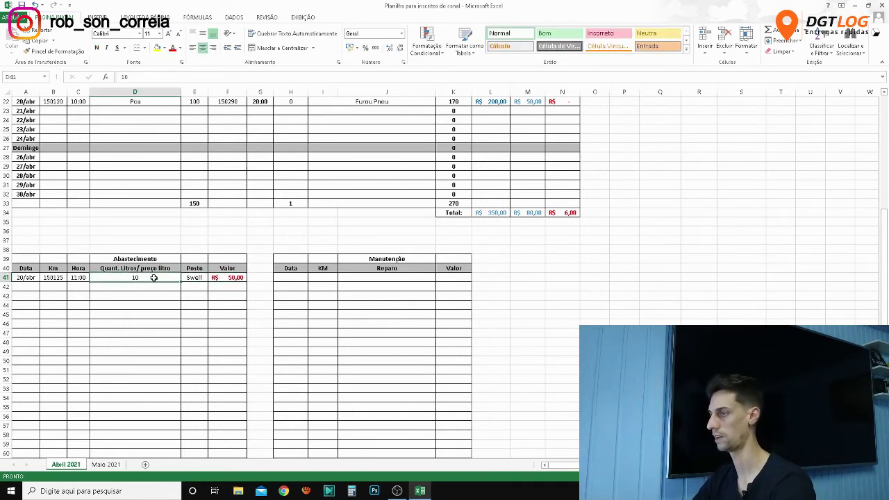
{"action": "left_click", "coordinate": [215, 278]}
Enter 10, 40 and 10 litres in D42, D44 and D47.
{"action": "scroll", "coordinate": [165, 303], "scroll_direction": "down", "scroll_amount": 4}
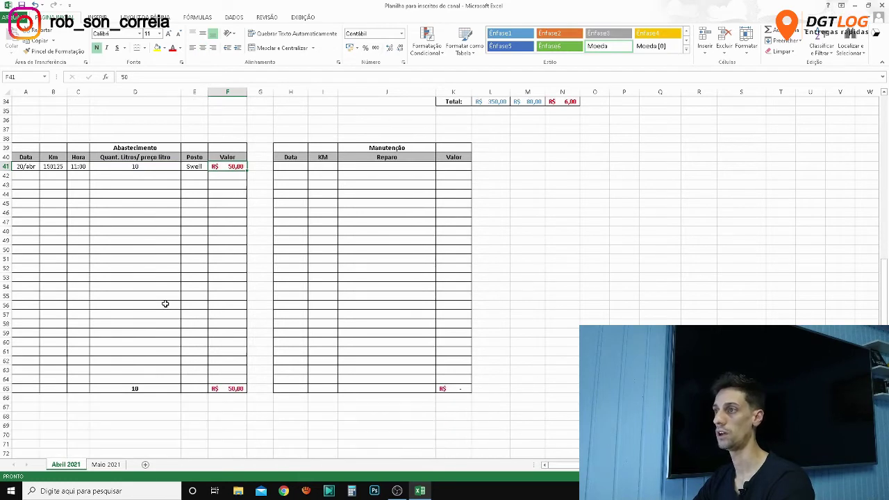
{"action": "scroll", "coordinate": [165, 303], "scroll_direction": "down", "scroll_amount": 1}
{"action": "left_click", "coordinate": [132, 151]}
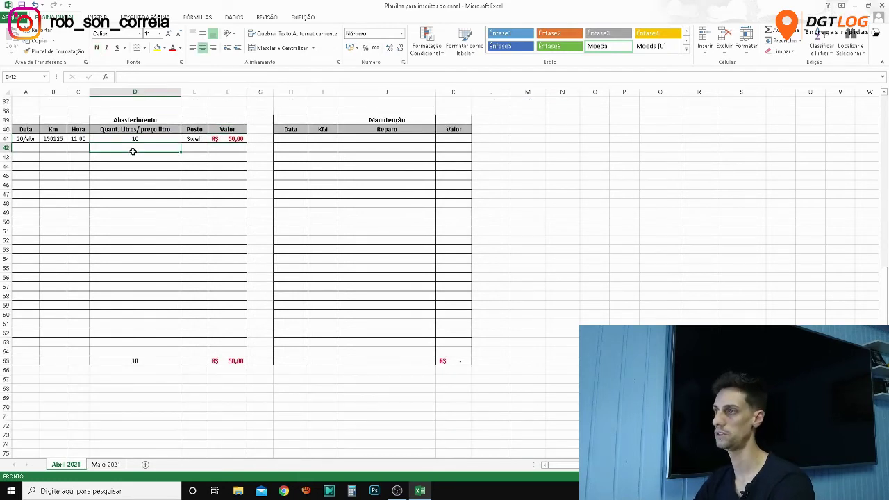
{"action": "type", "text": "10"}
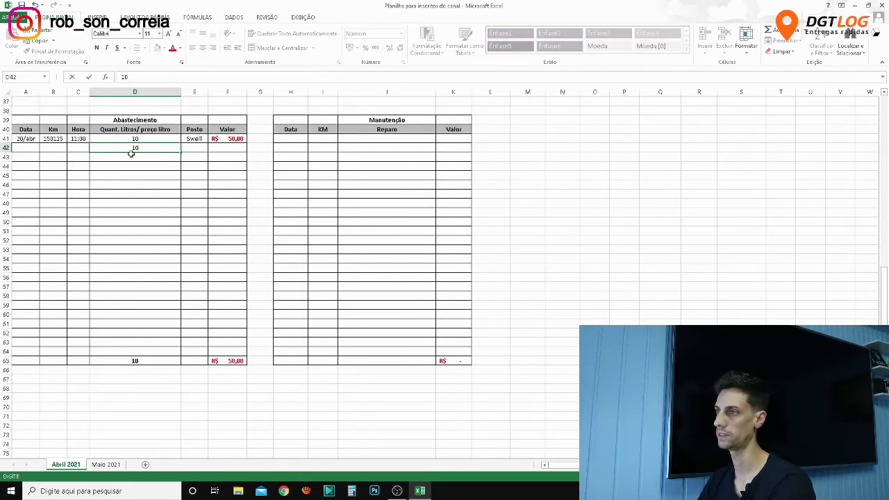
{"action": "left_click", "coordinate": [128, 161]}
{"action": "type", "text": "40"}
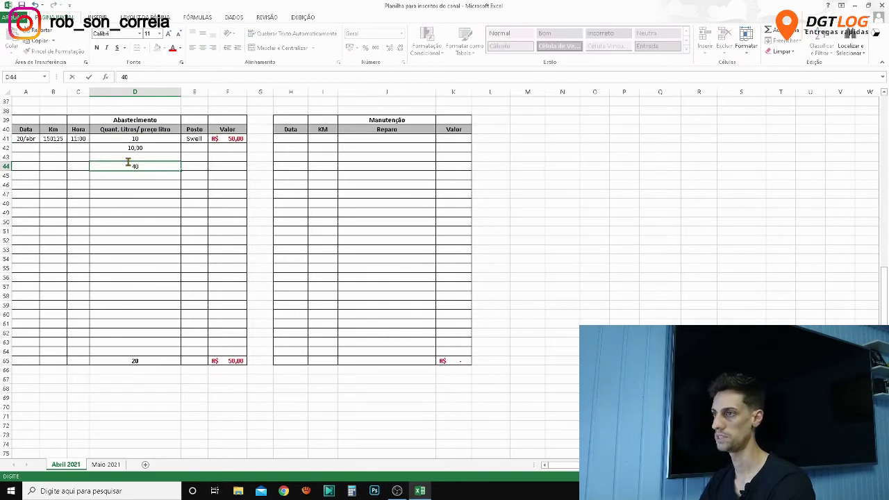
{"action": "left_click", "coordinate": [129, 194]}
{"action": "type", "text": "0"}
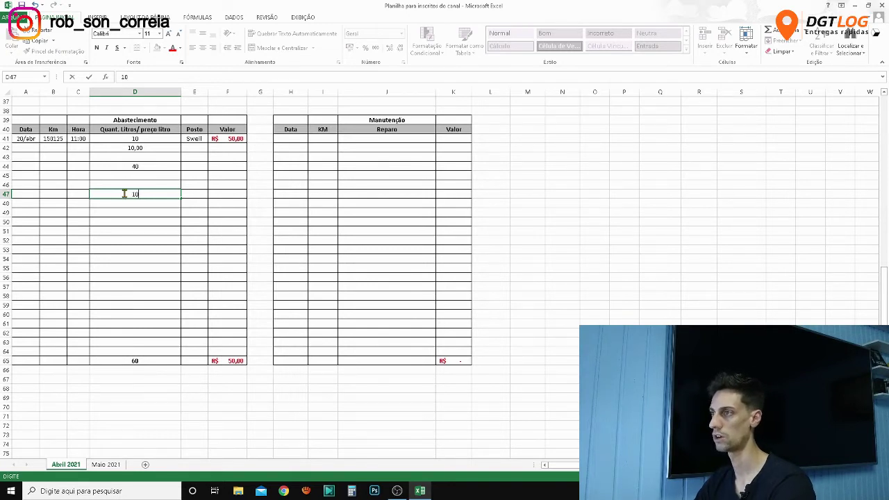
{"action": "left_click", "coordinate": [194, 166]}
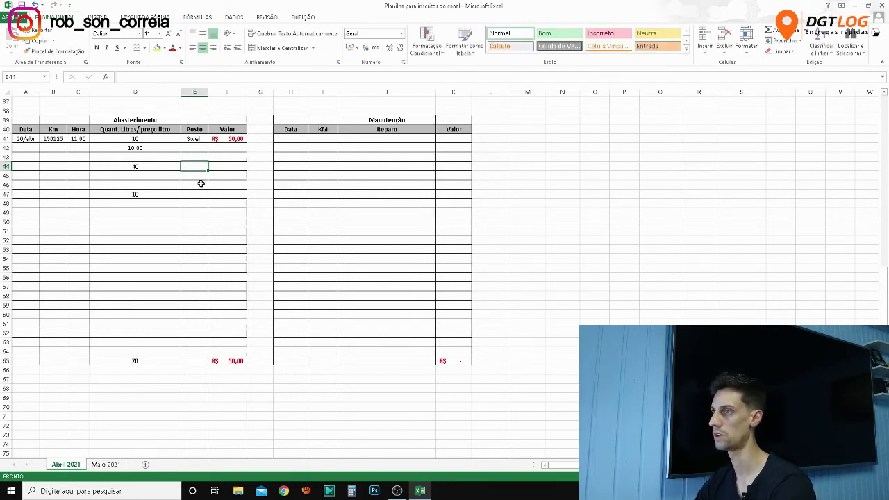
Enter the fuel values R$ 100,00 in F44, R$ 20,00 in F42 and R$ 100,00 in F47.
{"action": "left_click", "coordinate": [224, 183]}
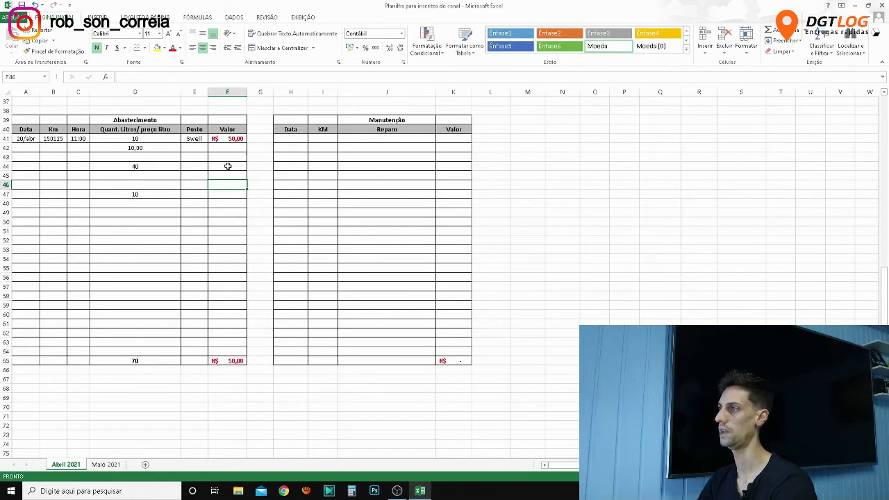
{"action": "left_click", "coordinate": [227, 166]}
{"action": "type", "text": "100"}
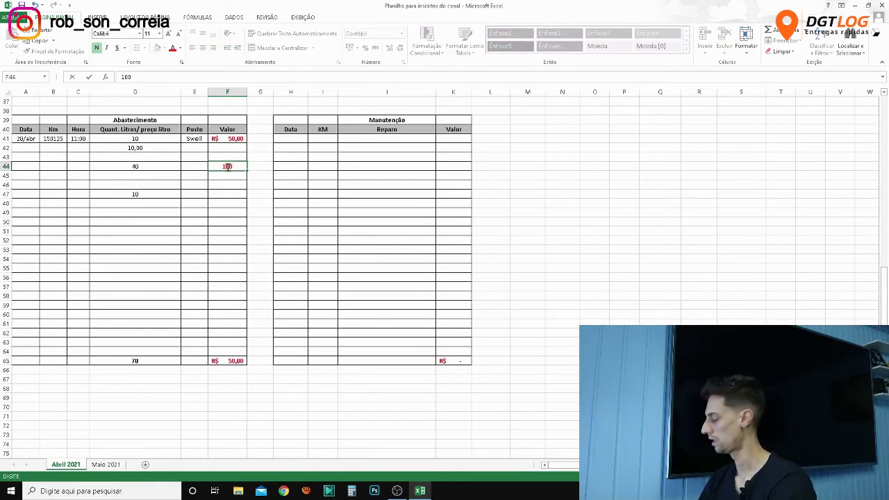
{"action": "key", "text": "Return"}
{"action": "left_click", "coordinate": [217, 147]}
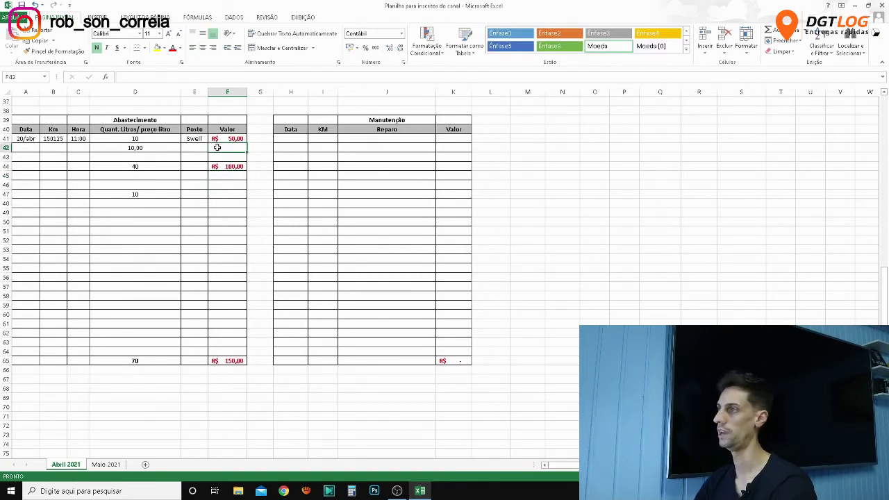
{"action": "type", "text": "20"}
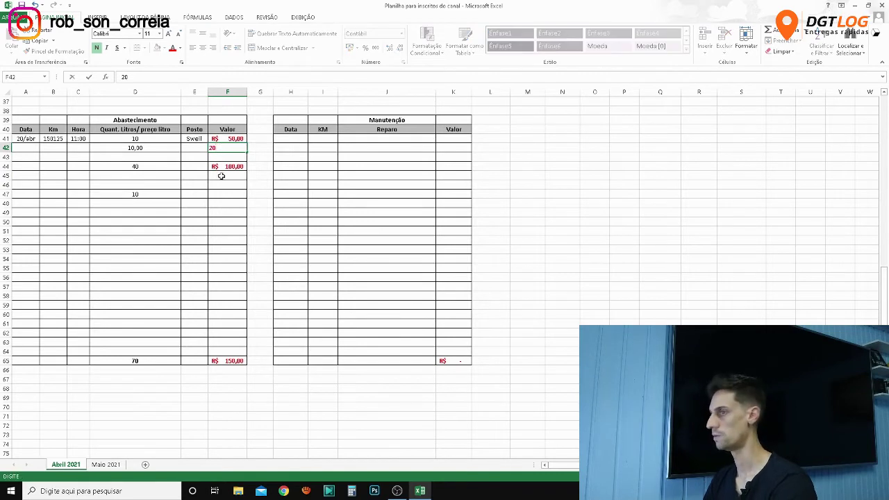
{"action": "left_click", "coordinate": [227, 196]}
{"action": "type", "text": "100"}
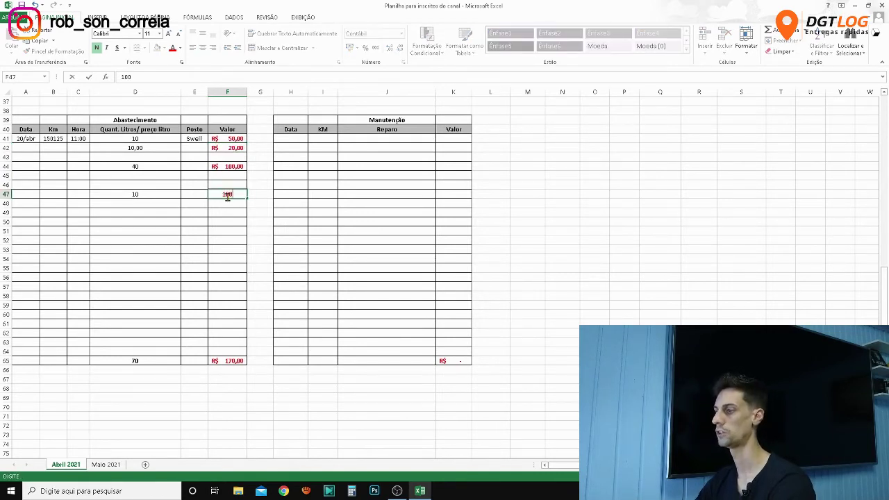
{"action": "key", "text": "Return"}
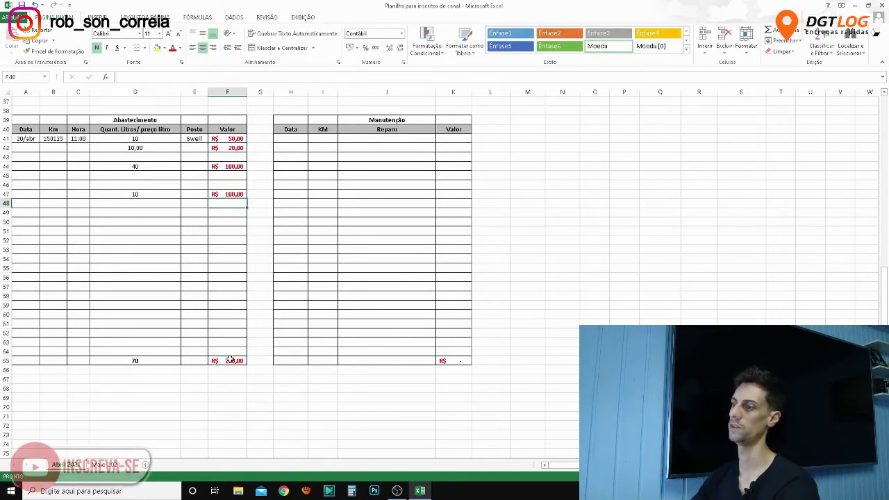
{"action": "left_click", "coordinate": [230, 359]}
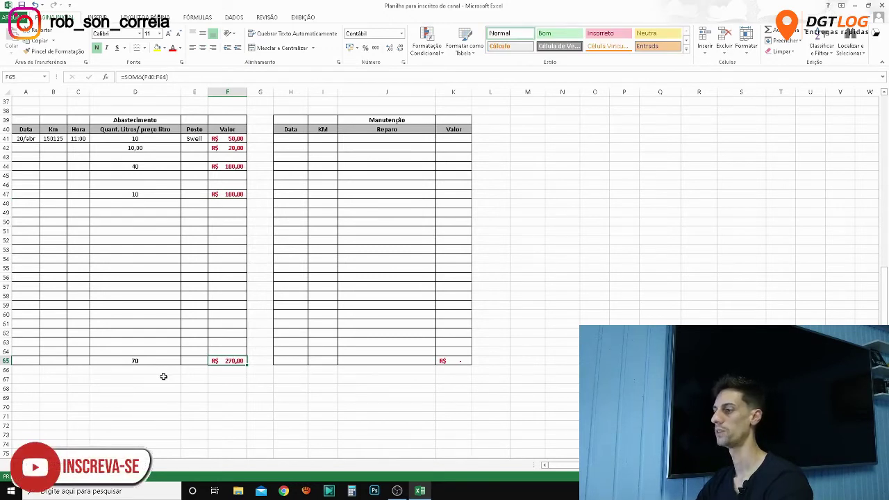
{"action": "left_click", "coordinate": [134, 361]}
{"action": "left_click", "coordinate": [233, 360]}
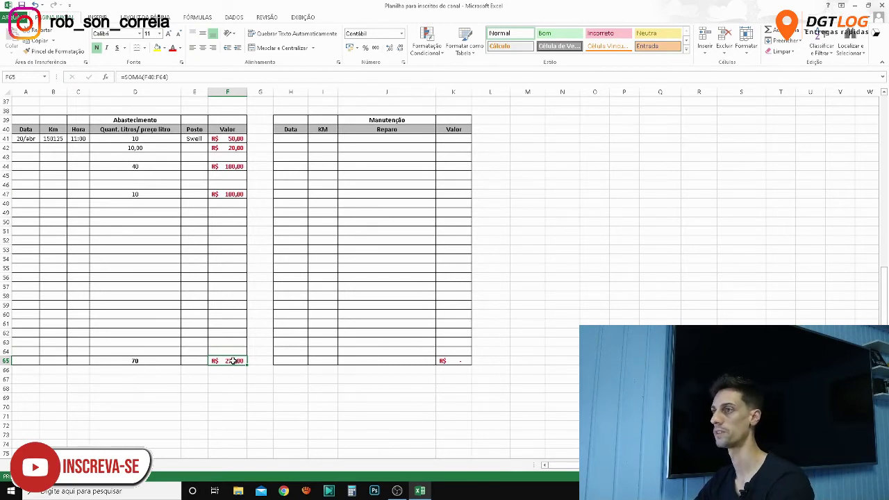
{"action": "left_click", "coordinate": [145, 168]}
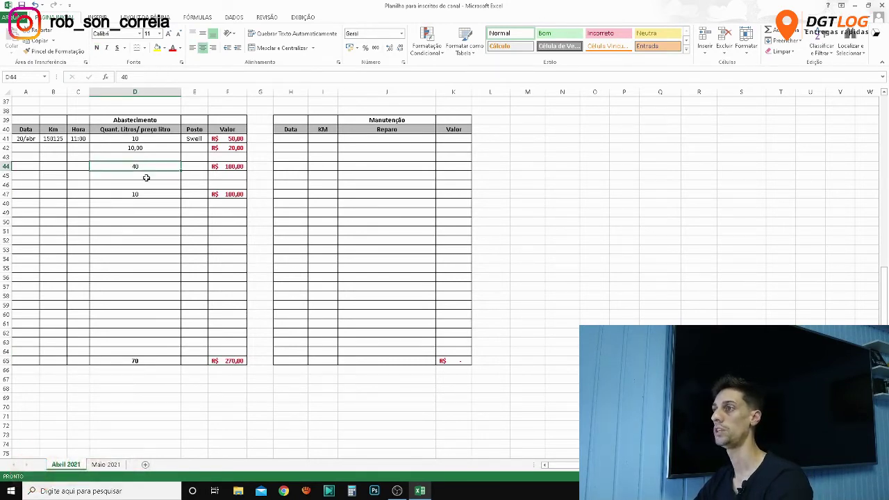
{"action": "left_click", "coordinate": [142, 192]}
{"action": "left_click", "coordinate": [151, 131]}
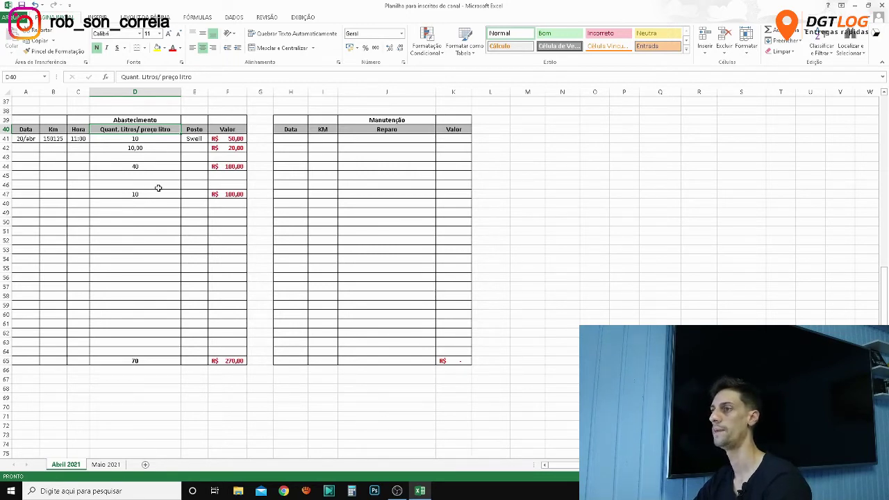
{"action": "scroll", "coordinate": [158, 188], "scroll_direction": "up", "scroll_amount": 1}
{"action": "scroll", "coordinate": [159, 187], "scroll_direction": "up", "scroll_amount": 1}
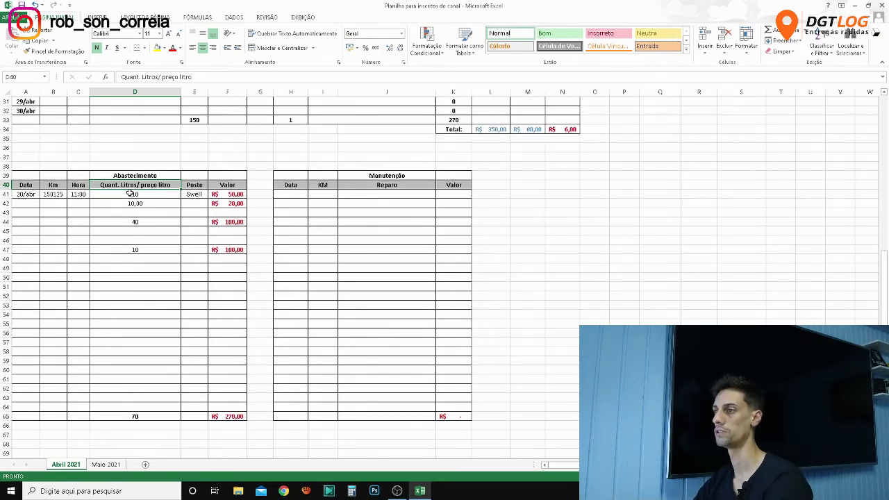
{"action": "key", "text": "Down"}
{"action": "key", "text": "Down"}
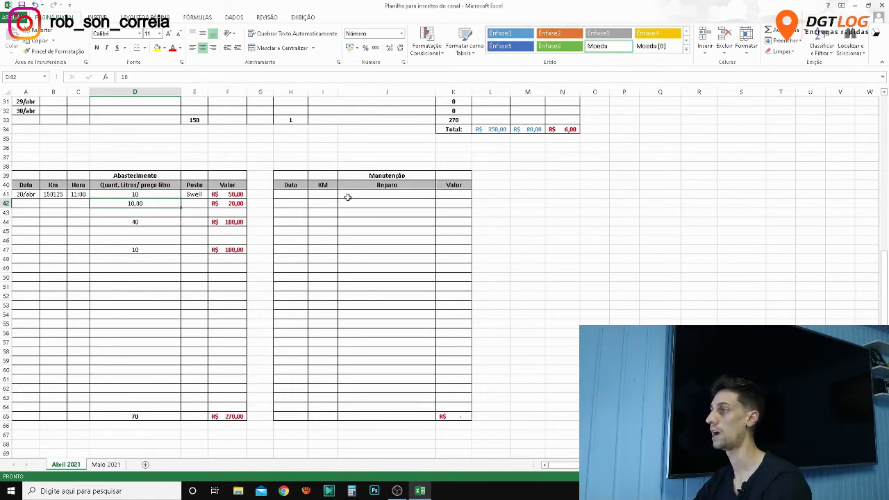
Log a Manutenção entry: date 20/04, KM 150130, repair Pneu, value R$ 25,00.
{"action": "left_click", "coordinate": [317, 194]}
{"action": "left_click", "coordinate": [363, 193]}
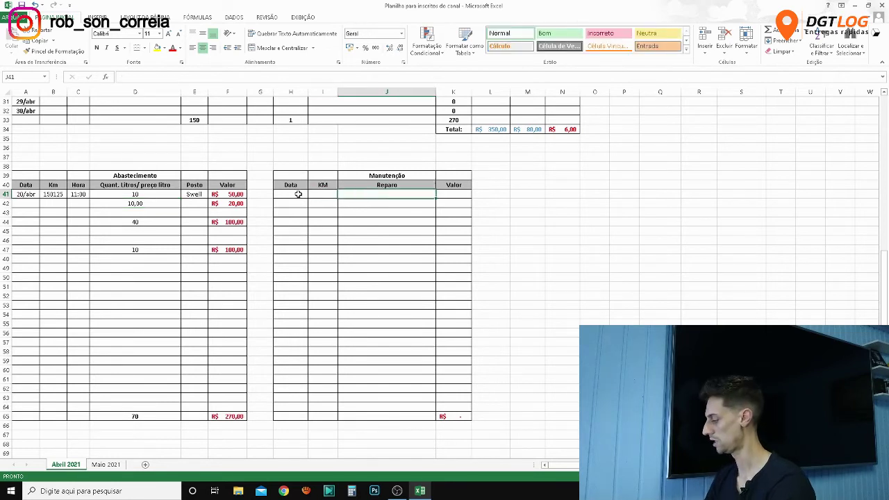
{"action": "left_click", "coordinate": [297, 195]}
{"action": "type", "text": "20"}
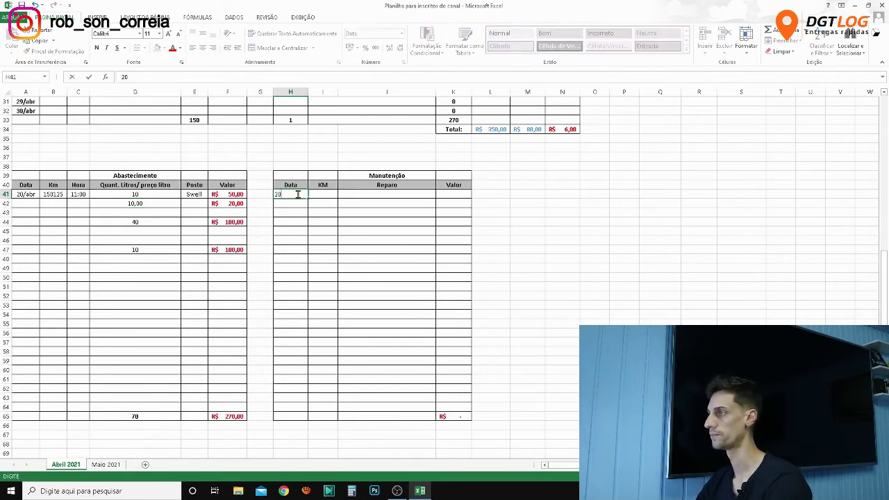
{"action": "type", "text": "/04"}
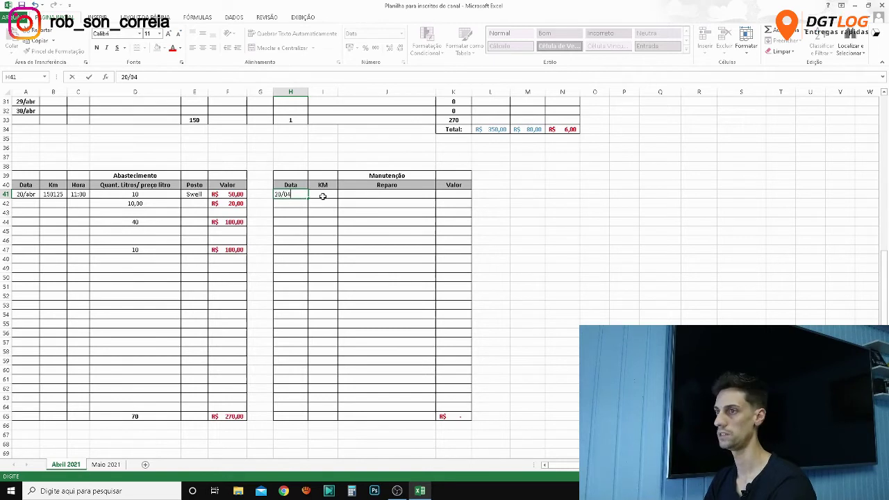
{"action": "left_click", "coordinate": [322, 196]}
{"action": "type", "text": "150"}
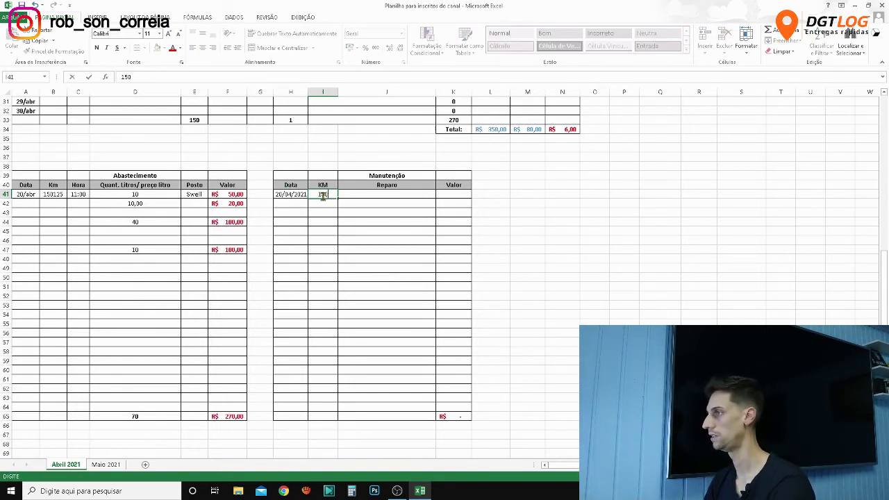
{"action": "type", "text": "130"}
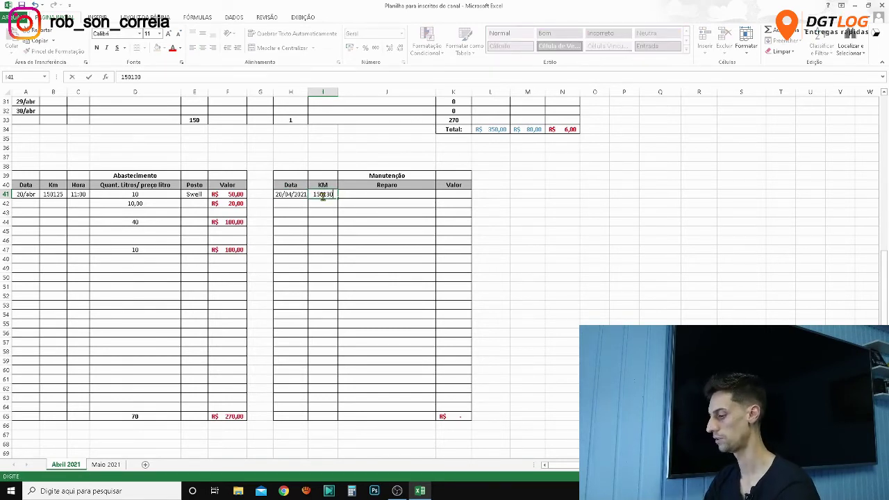
{"action": "left_click", "coordinate": [358, 193]}
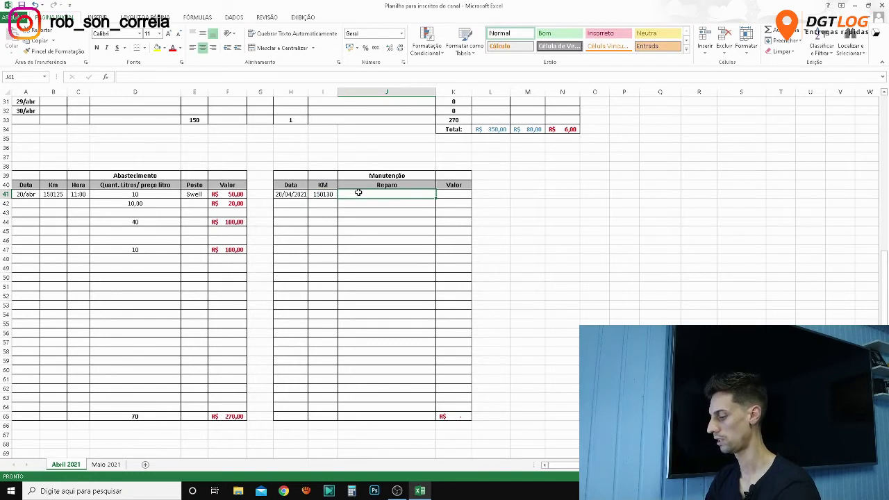
{"action": "type", "text": "Pneu"}
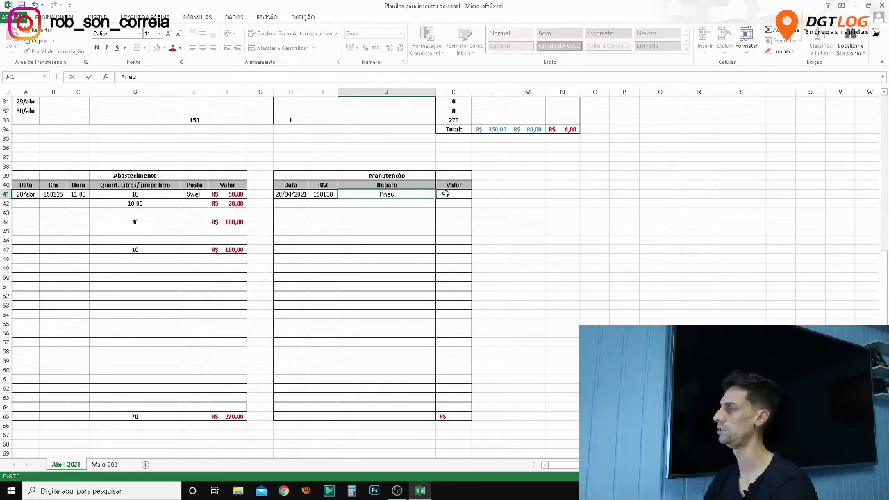
{"action": "left_click", "coordinate": [445, 193]}
{"action": "type", "text": "25"}
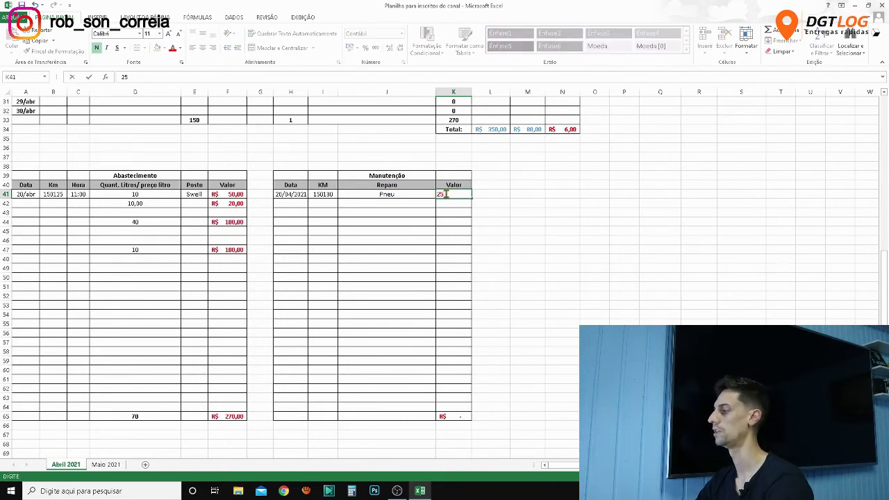
{"action": "left_click", "coordinate": [406, 257]}
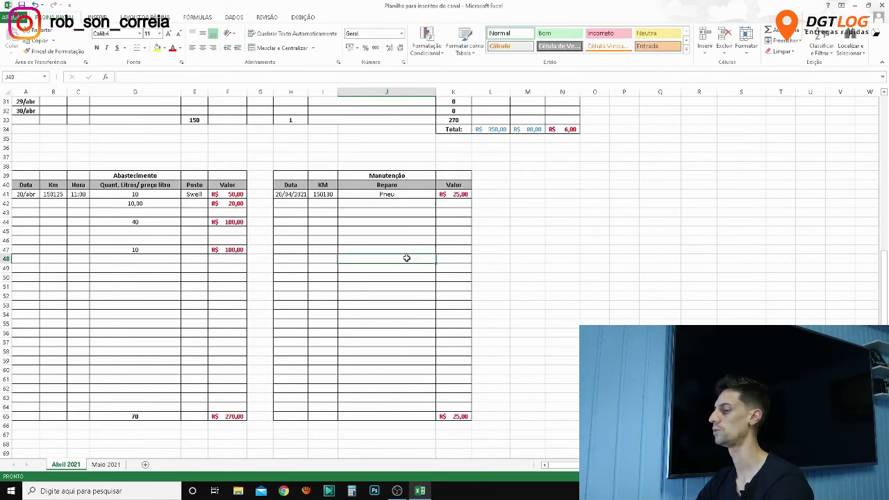
Compare the maintenance total in K65 with the fuel total formula in F65.
{"action": "left_click", "coordinate": [458, 416]}
{"action": "left_click", "coordinate": [215, 414]}
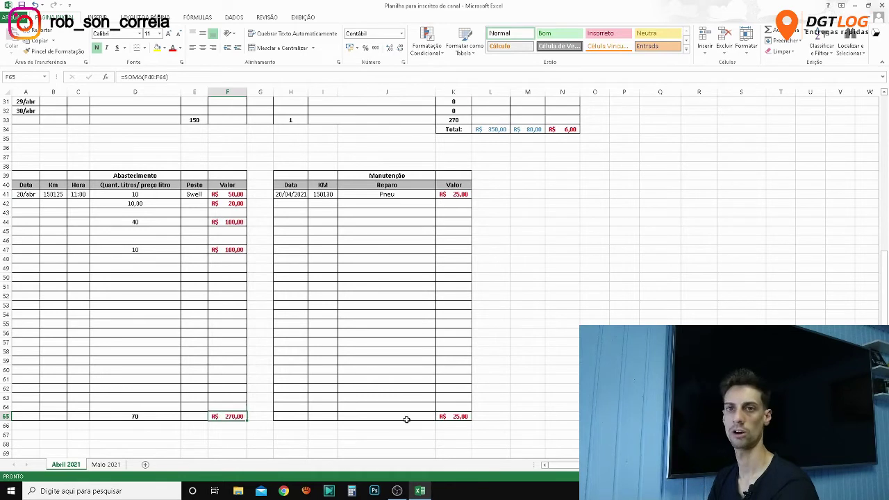
{"action": "scroll", "coordinate": [333, 372], "scroll_direction": "up", "scroll_amount": 2}
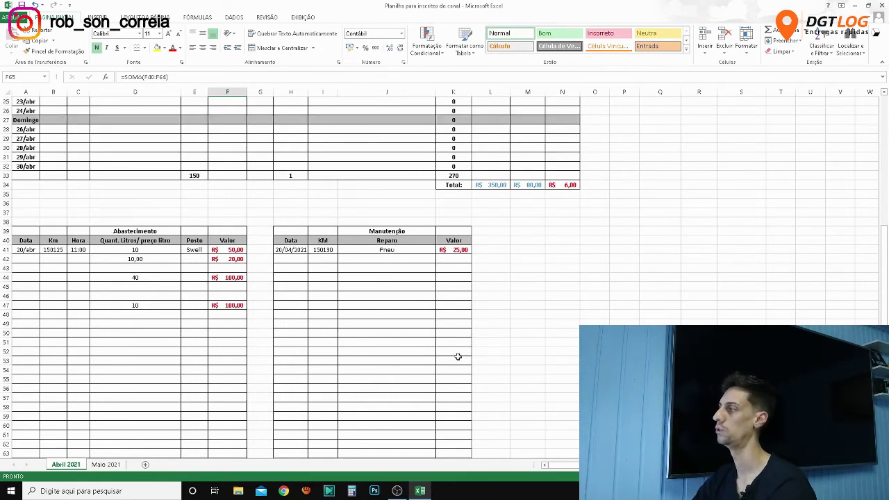
{"action": "scroll", "coordinate": [444, 364], "scroll_direction": "up", "scroll_amount": 1}
{"action": "scroll", "coordinate": [324, 321], "scroll_direction": "up", "scroll_amount": 3}
{"action": "scroll", "coordinate": [325, 320], "scroll_direction": "up", "scroll_amount": 4}
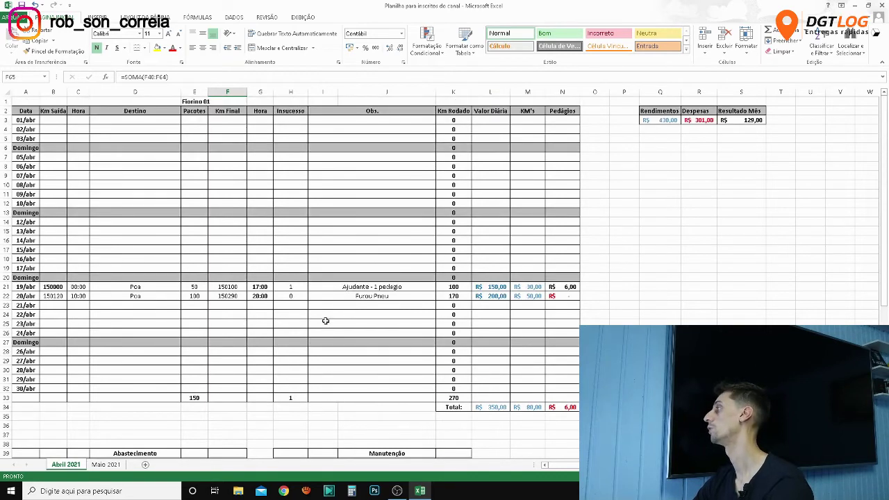
{"action": "left_click", "coordinate": [668, 120]}
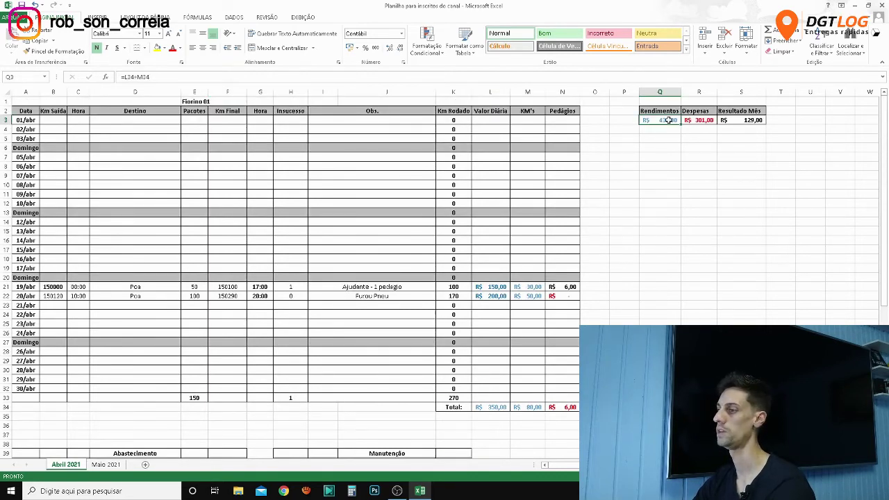
{"action": "scroll", "coordinate": [328, 304], "scroll_direction": "down", "scroll_amount": 2}
{"action": "scroll", "coordinate": [328, 302], "scroll_direction": "down", "scroll_amount": 3}
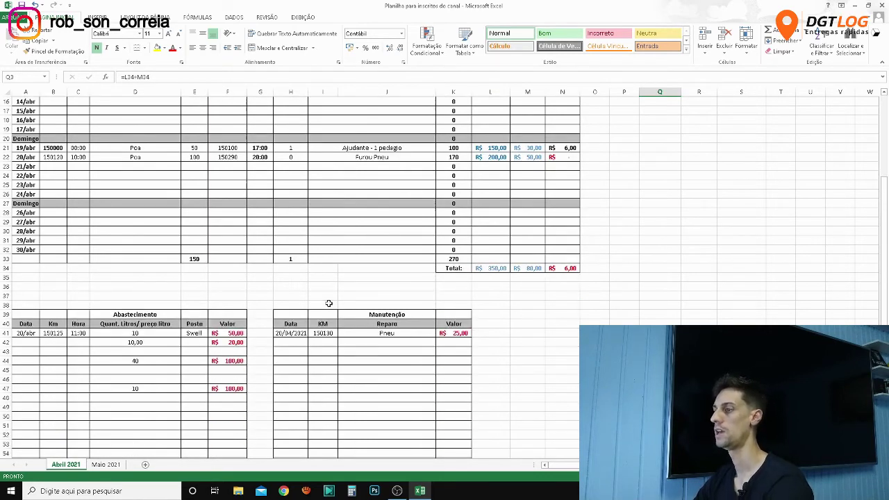
{"action": "scroll", "coordinate": [208, 313], "scroll_direction": "down", "scroll_amount": 5}
{"action": "scroll", "coordinate": [216, 347], "scroll_direction": "down", "scroll_amount": 3}
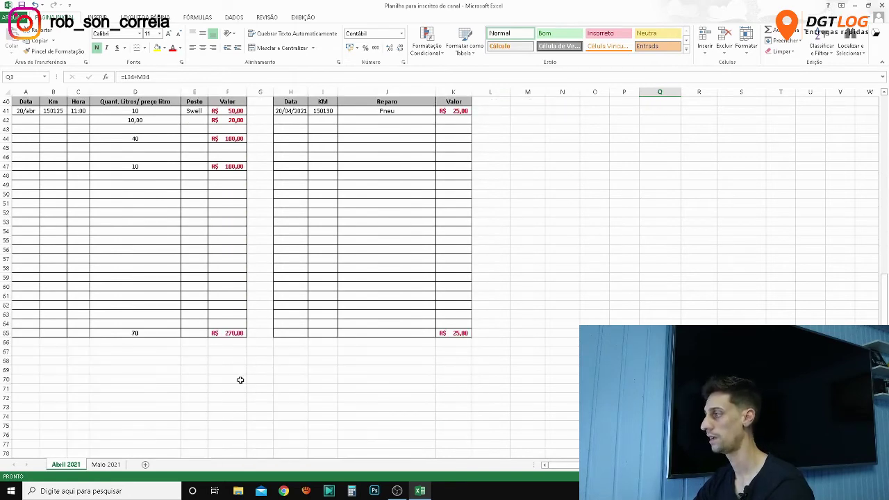
{"action": "left_click", "coordinate": [232, 334]}
{"action": "left_click", "coordinate": [459, 333]}
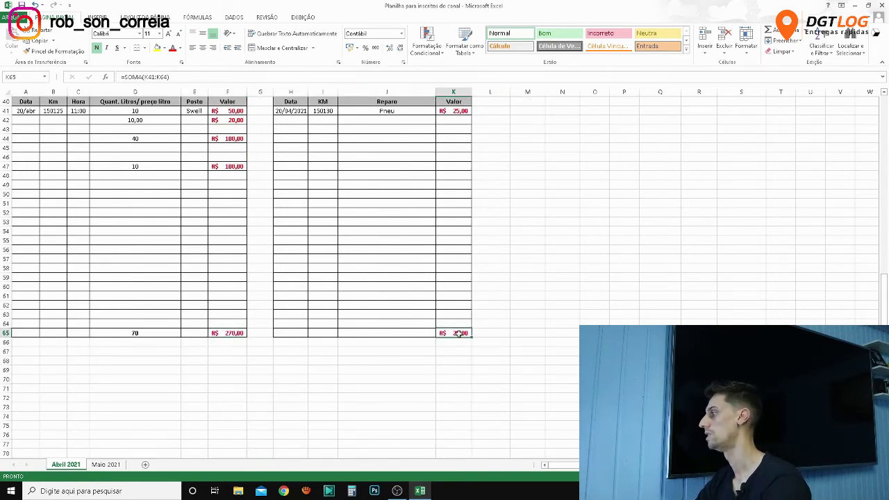
{"action": "scroll", "coordinate": [486, 319], "scroll_direction": "up", "scroll_amount": 9}
{"action": "scroll", "coordinate": [576, 288], "scroll_direction": "up", "scroll_amount": 1}
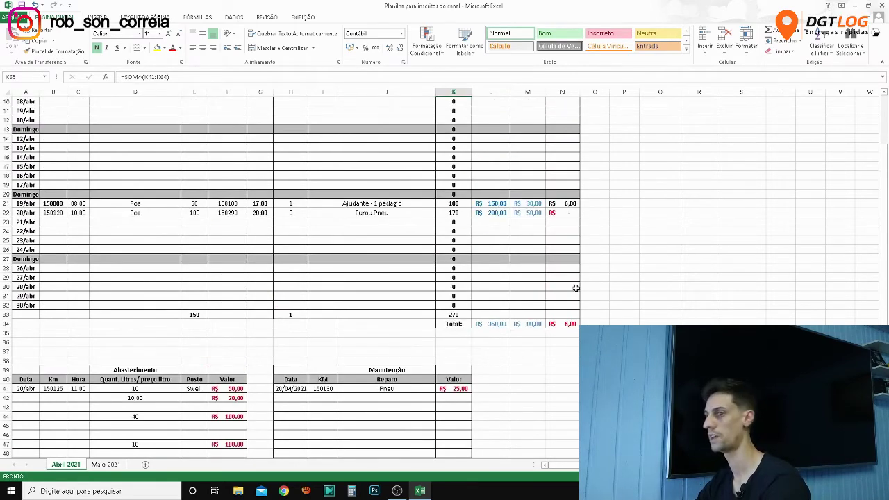
{"action": "left_click", "coordinate": [575, 323]}
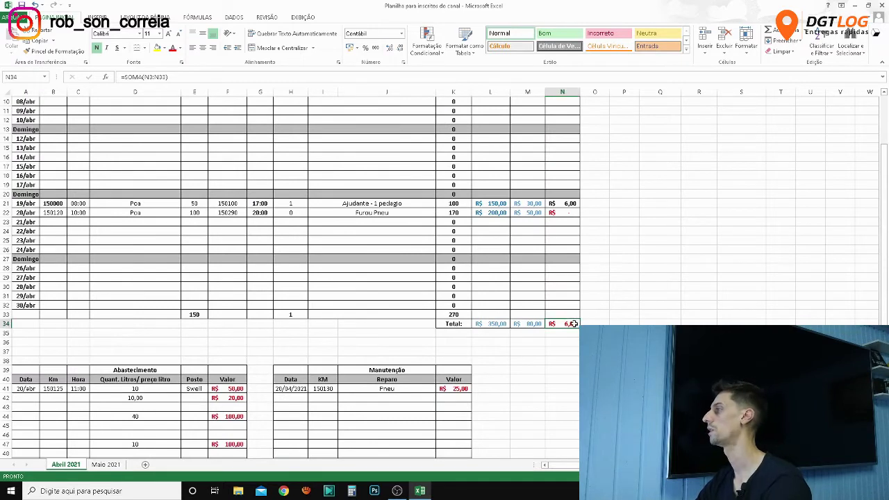
{"action": "left_click", "coordinate": [490, 324]}
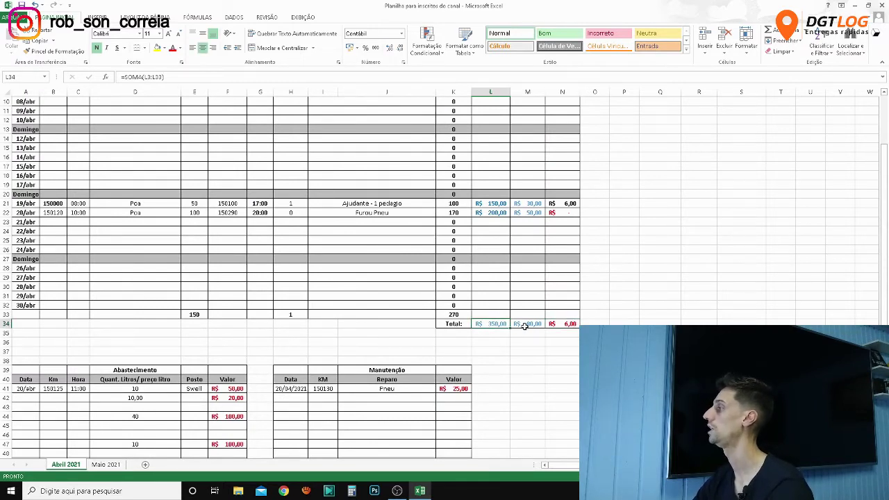
{"action": "left_click", "coordinate": [525, 324]}
{"action": "scroll", "coordinate": [531, 314], "scroll_direction": "up", "scroll_amount": 2}
{"action": "scroll", "coordinate": [531, 313], "scroll_direction": "up", "scroll_amount": 1}
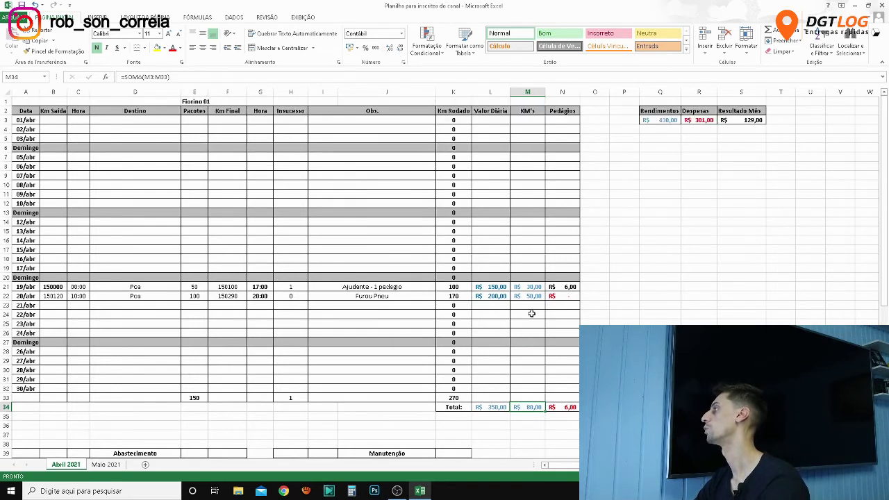
{"action": "left_click", "coordinate": [656, 120]}
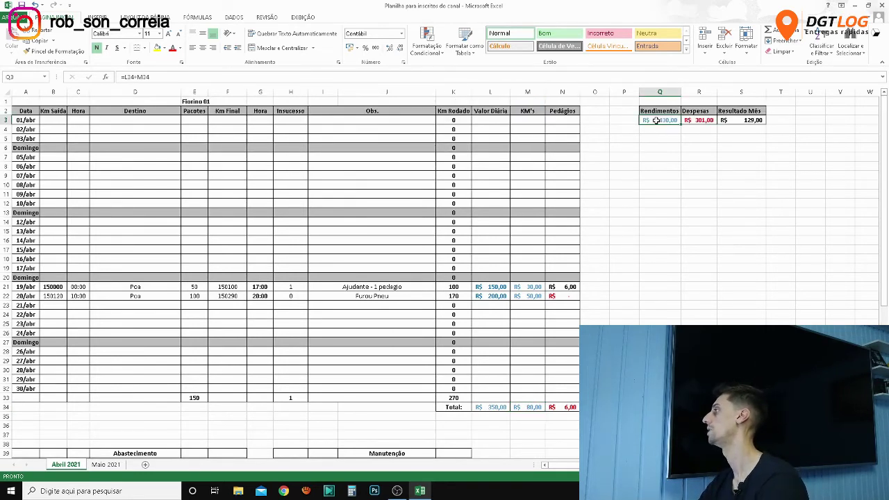
{"action": "left_click", "coordinate": [708, 122]}
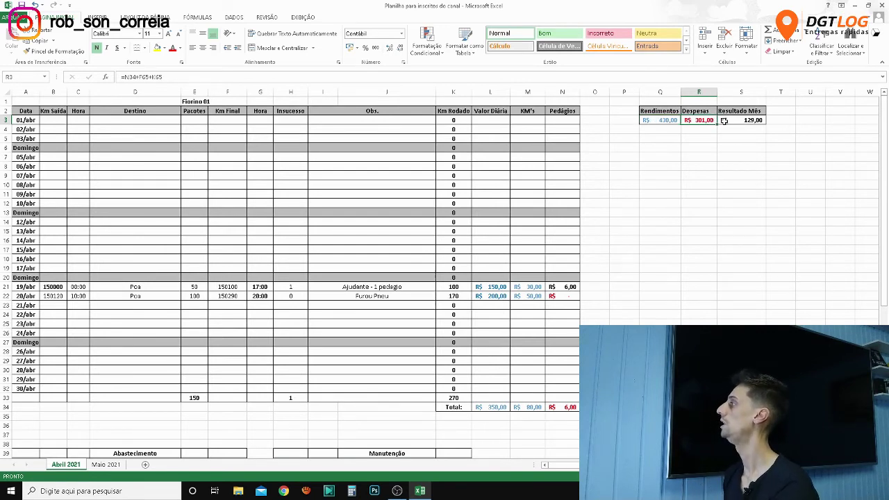
{"action": "left_click", "coordinate": [732, 120]}
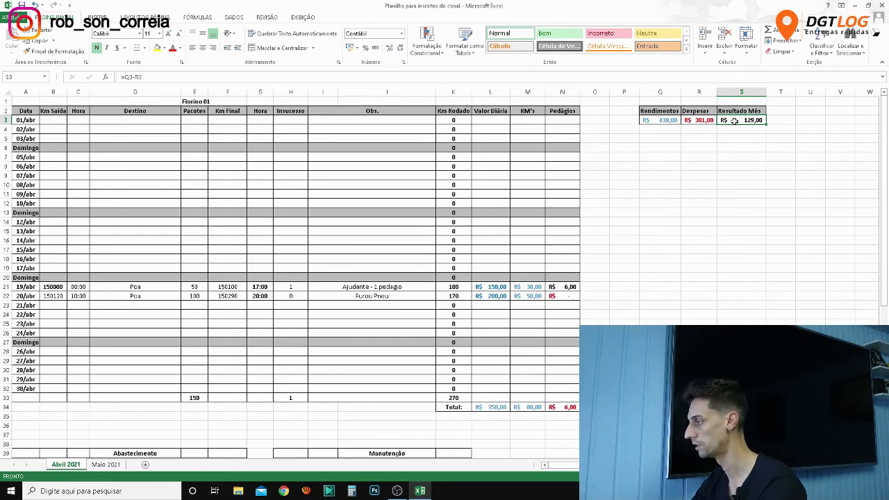
{"action": "scroll", "coordinate": [743, 150], "scroll_direction": "down", "scroll_amount": 3}
{"action": "scroll", "coordinate": [561, 226], "scroll_direction": "down", "scroll_amount": 2}
{"action": "scroll", "coordinate": [560, 226], "scroll_direction": "down", "scroll_amount": 2}
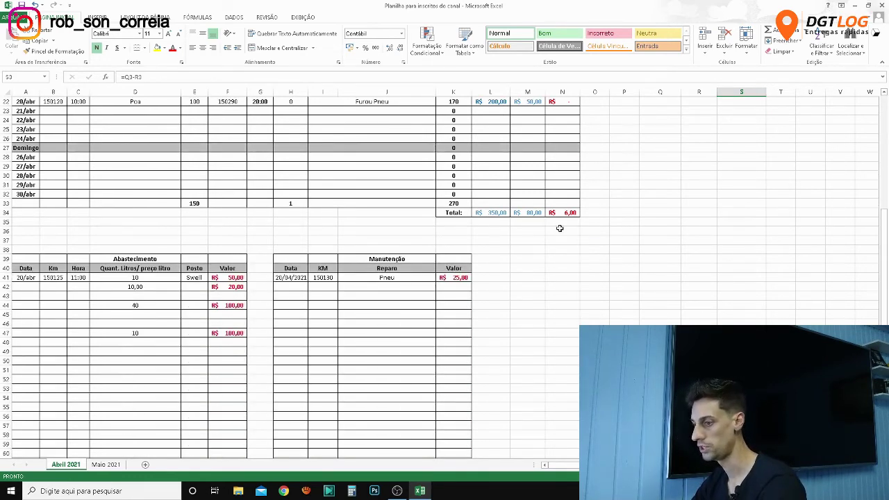
{"action": "scroll", "coordinate": [559, 228], "scroll_direction": "down", "scroll_amount": 3}
{"action": "scroll", "coordinate": [560, 228], "scroll_direction": "down", "scroll_amount": 2}
{"action": "scroll", "coordinate": [309, 311], "scroll_direction": "up", "scroll_amount": 7}
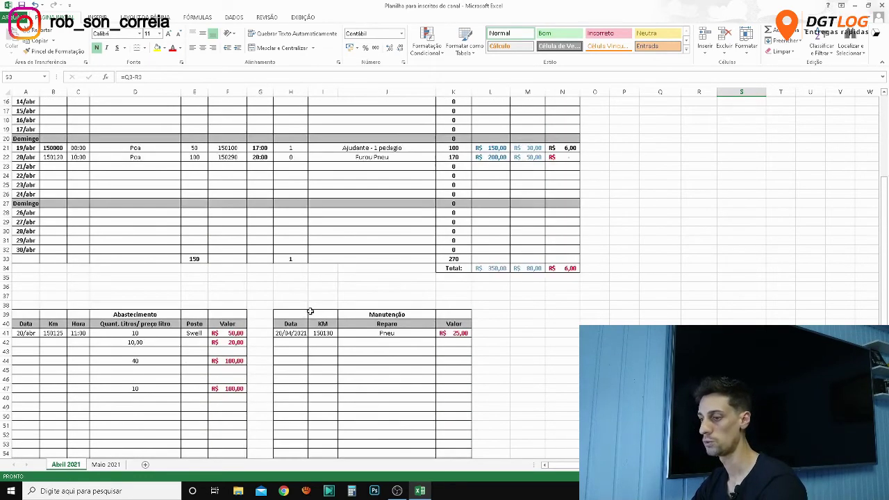
{"action": "scroll", "coordinate": [310, 311], "scroll_direction": "up", "scroll_amount": 5}
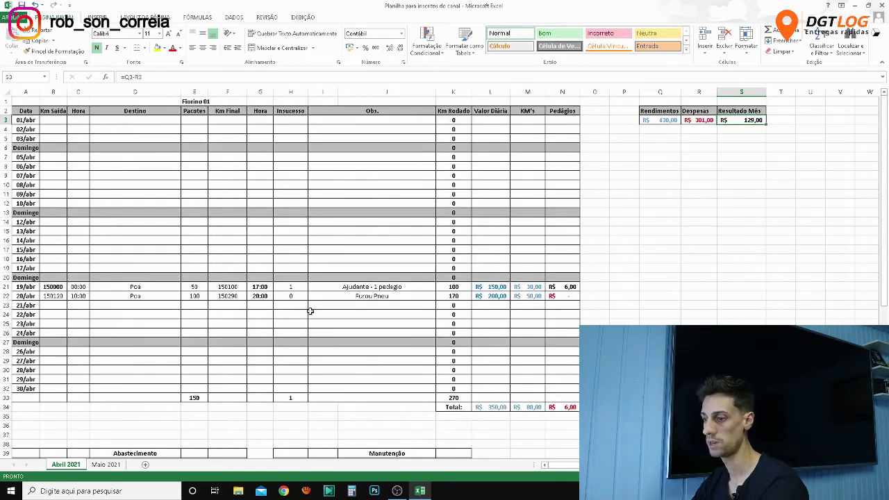
From the Maio 2021 sheet, add a new blank worksheet, Plan1.
{"action": "left_click", "coordinate": [98, 466]}
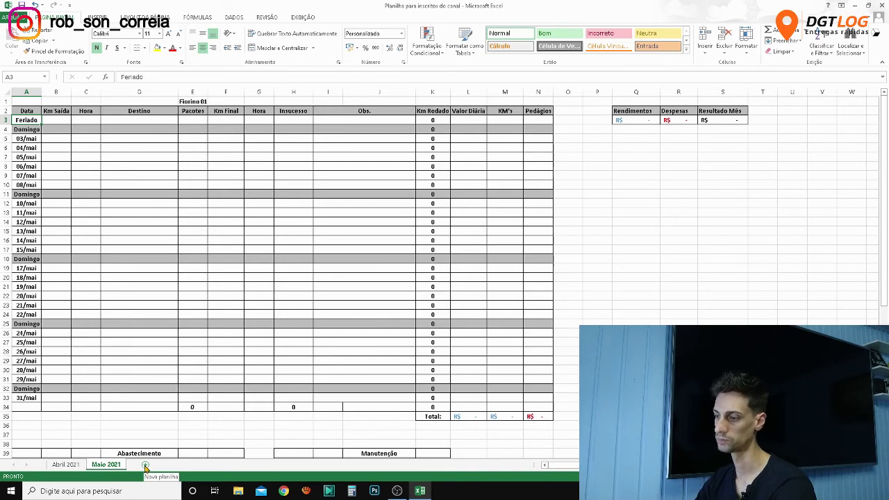
{"action": "left_click", "coordinate": [145, 465]}
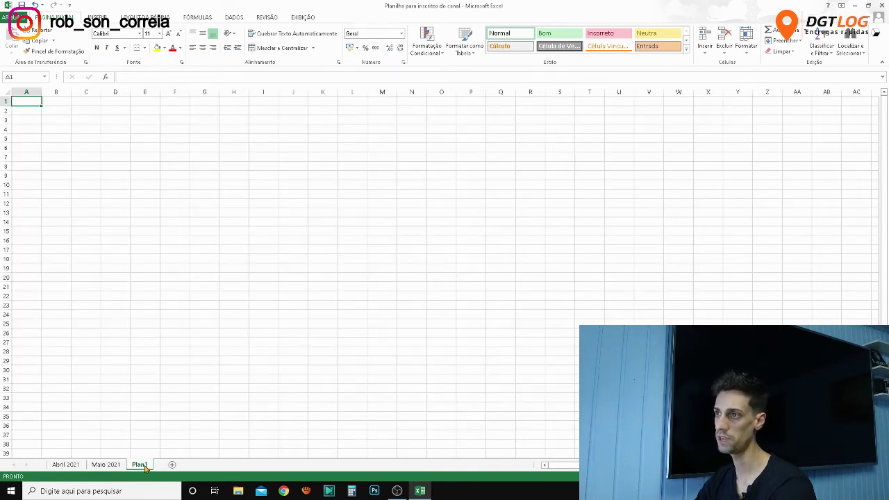
Copy the entire Maio 2021 log table and paste it into Plan1 at A1.
{"action": "left_click", "coordinate": [107, 464]}
{"action": "mouse_move", "coordinate": [46, 97]}
{"action": "left_mouse_down"}
{"action": "mouse_move", "coordinate": [688, 451]}
{"action": "mouse_move", "coordinate": [722, 458]}
{"action": "left_mouse_up"}
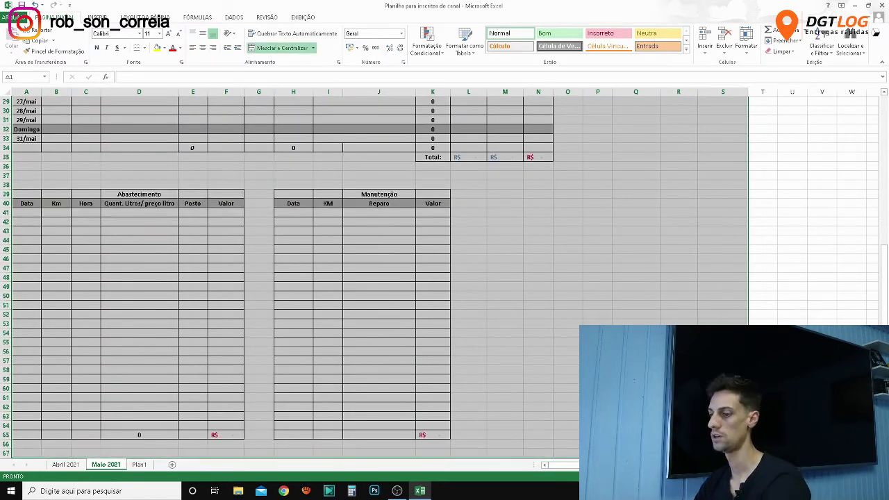
{"action": "key", "text": "ctrl+c"}
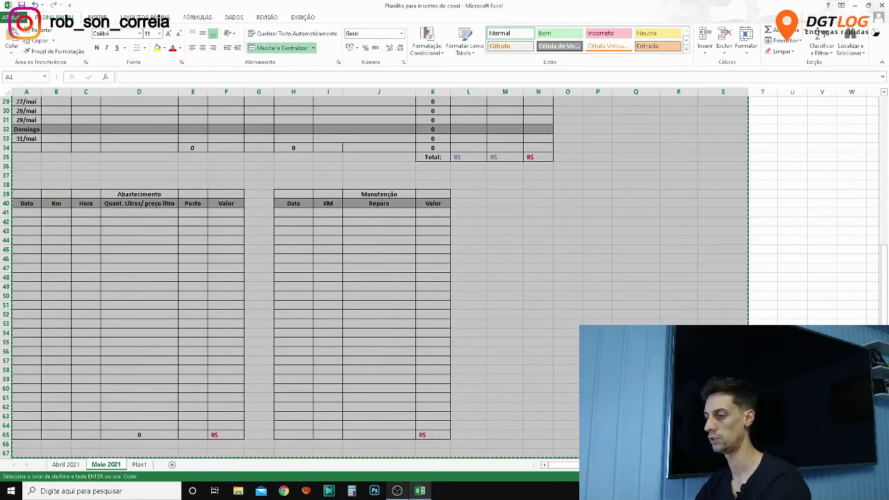
{"action": "left_click", "coordinate": [142, 464]}
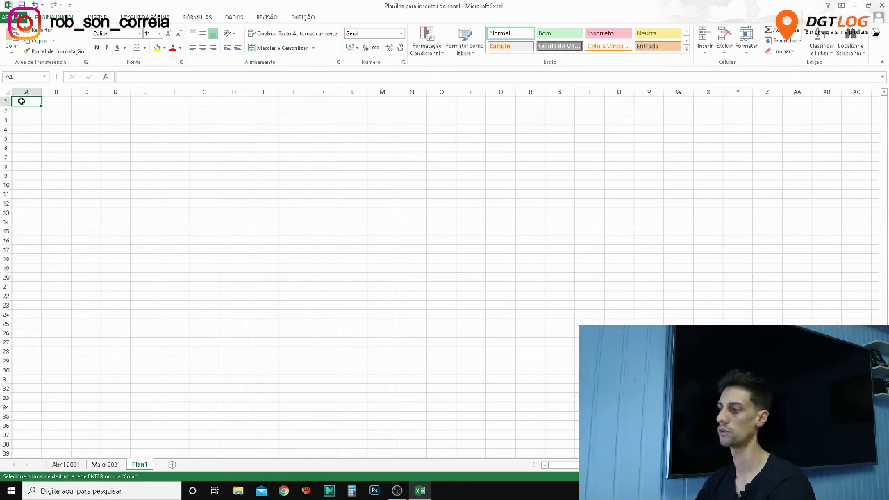
{"action": "key", "text": "ctrl+v"}
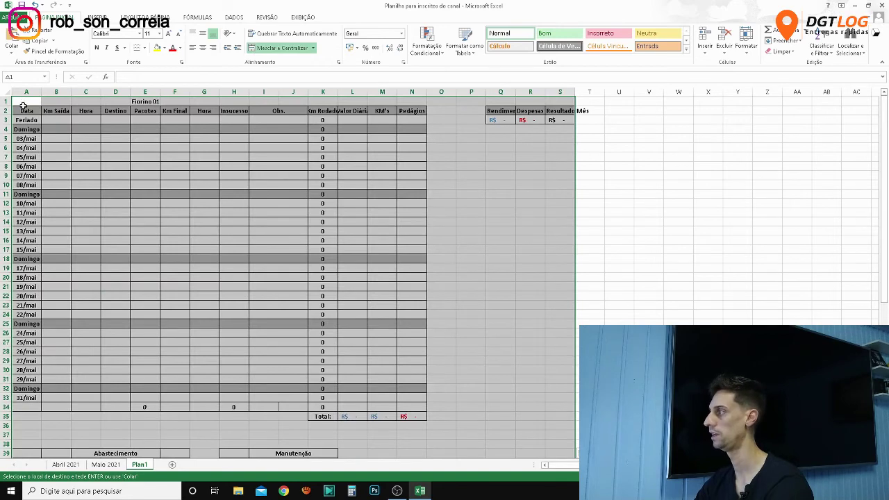
{"action": "left_click", "coordinate": [659, 268]}
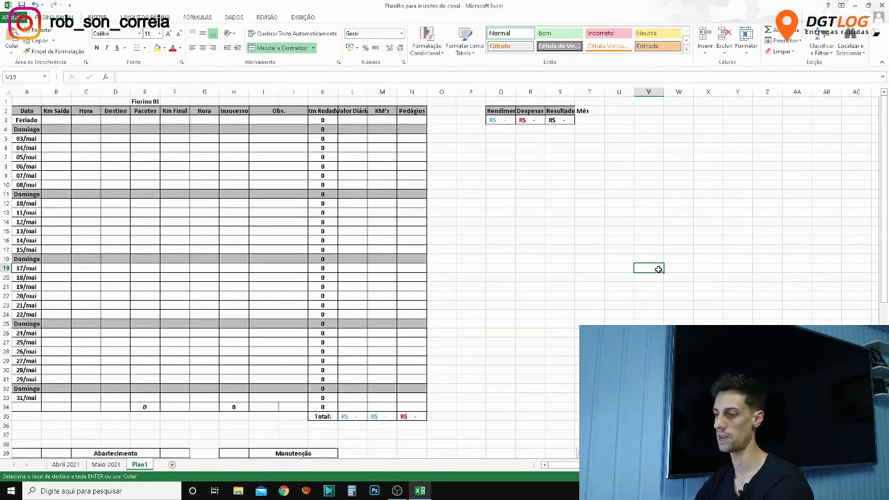
Return to Maio 2021, clear the selection and look over the template.
{"action": "left_click", "coordinate": [105, 464]}
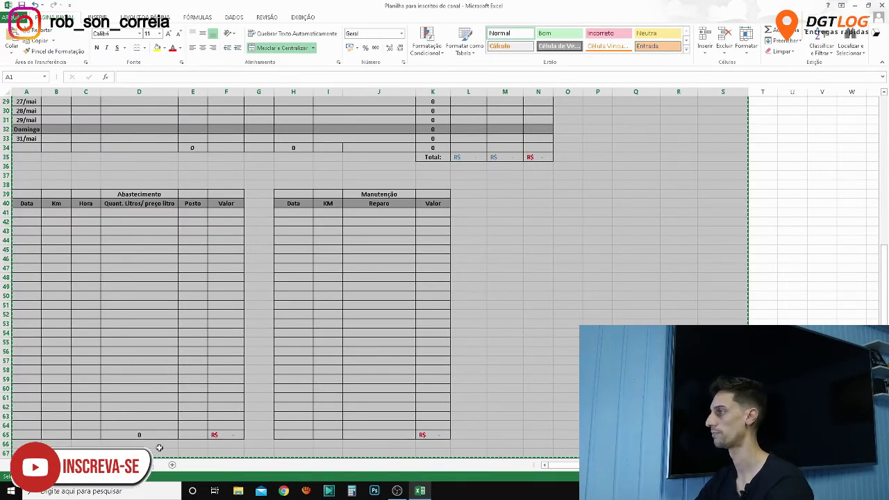
{"action": "scroll", "coordinate": [402, 340], "scroll_direction": "up", "scroll_amount": 8}
{"action": "scroll", "coordinate": [486, 313], "scroll_direction": "up", "scroll_amount": 2}
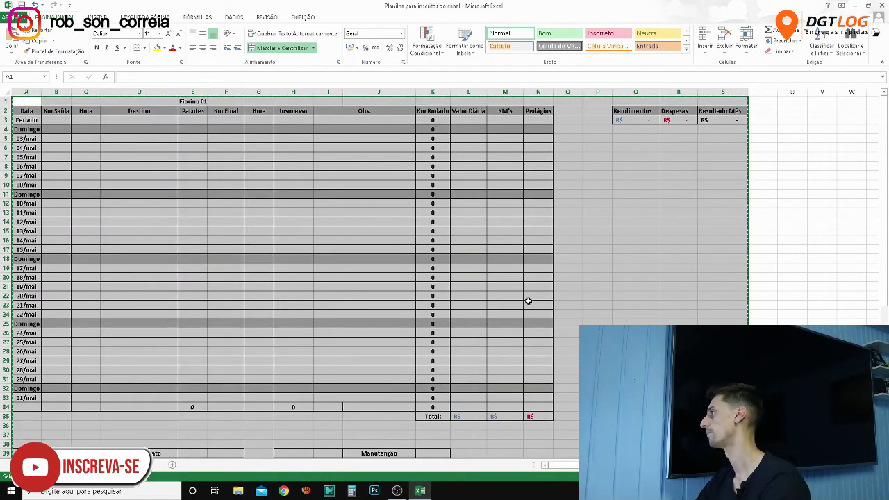
{"action": "left_click", "coordinate": [789, 180]}
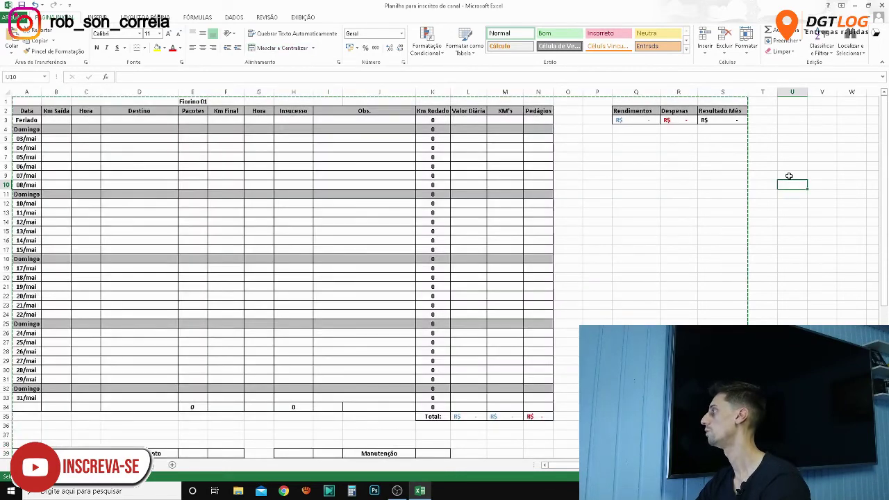
{"action": "left_click", "coordinate": [772, 157]}
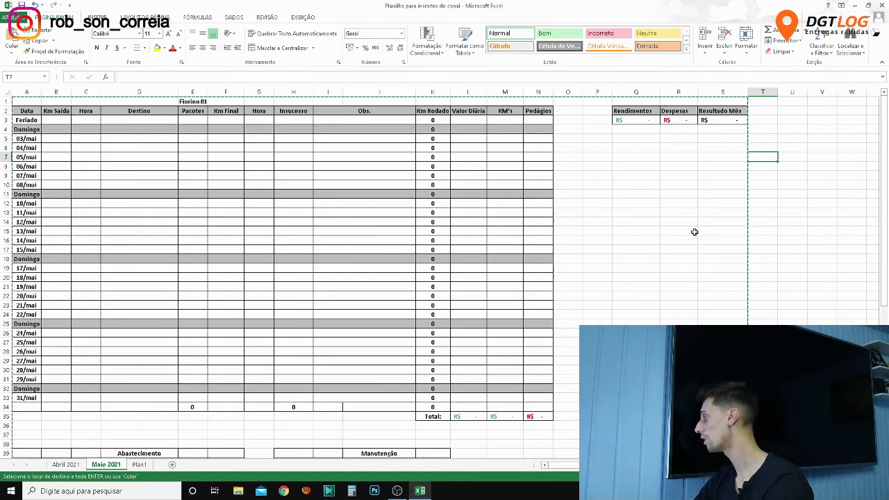
{"action": "scroll", "coordinate": [352, 259], "scroll_direction": "down", "scroll_amount": 2}
{"action": "scroll", "coordinate": [352, 259], "scroll_direction": "down", "scroll_amount": 2}
{"action": "scroll", "coordinate": [352, 259], "scroll_direction": "down", "scroll_amount": 2}
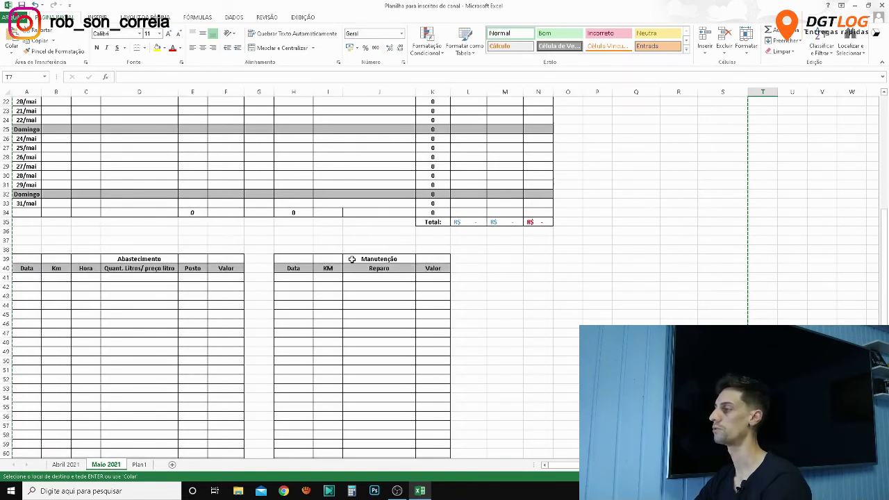
{"action": "scroll", "coordinate": [352, 259], "scroll_direction": "down", "scroll_amount": 2}
{"action": "scroll", "coordinate": [352, 259], "scroll_direction": "up", "scroll_amount": 2}
{"action": "scroll", "coordinate": [352, 259], "scroll_direction": "up", "scroll_amount": 4}
{"action": "scroll", "coordinate": [352, 259], "scroll_direction": "up", "scroll_amount": 2}
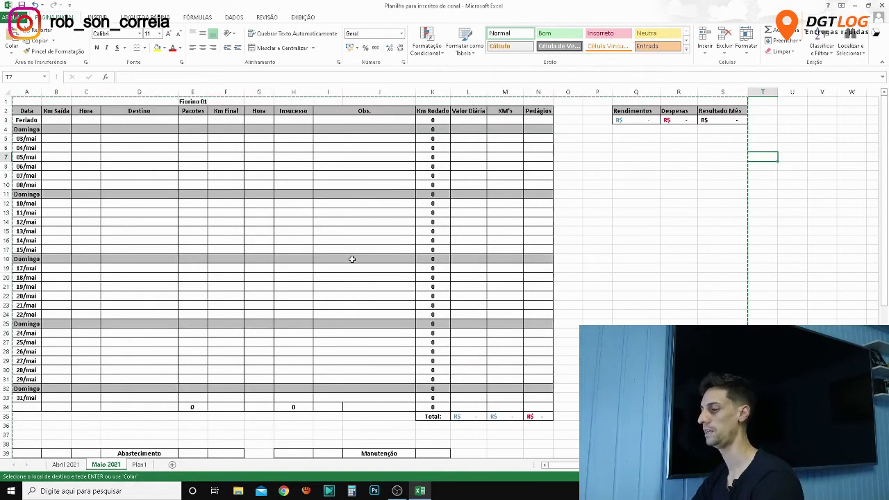